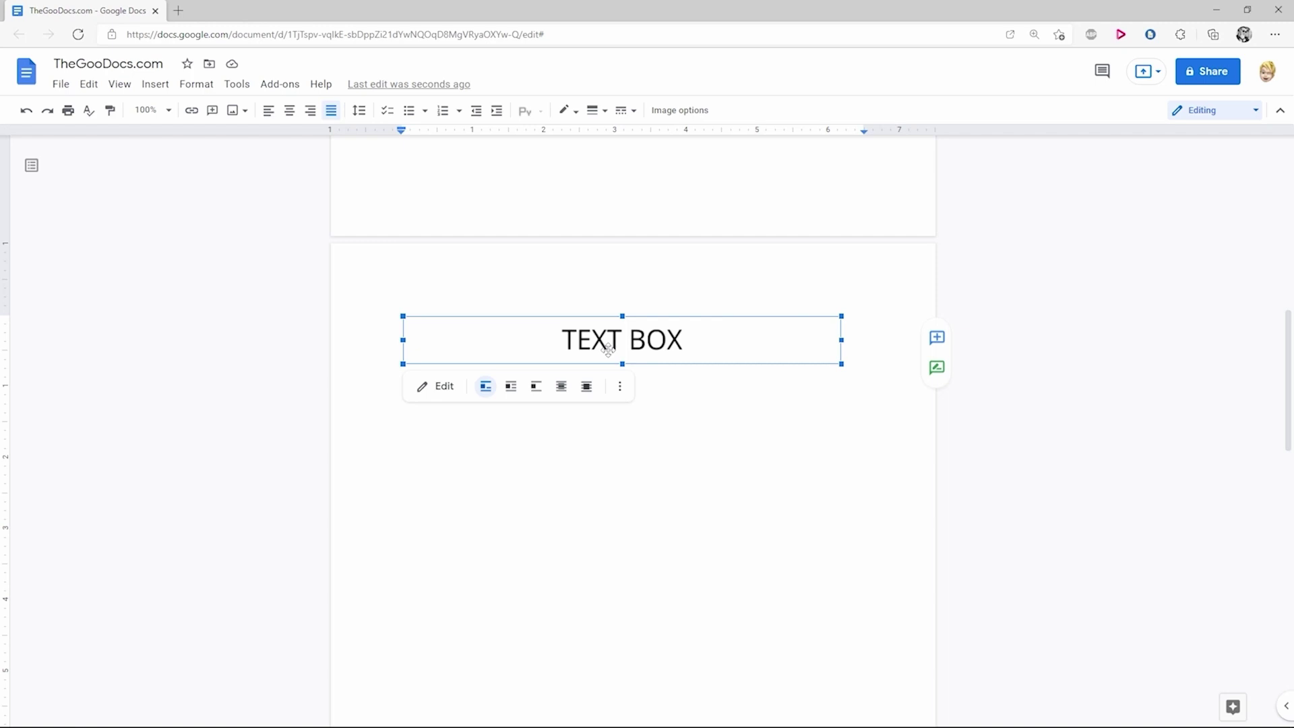
Start a new blank drawing from the Insert menu's Drawing option
{"action": "left_click", "coordinate": [157, 85]}
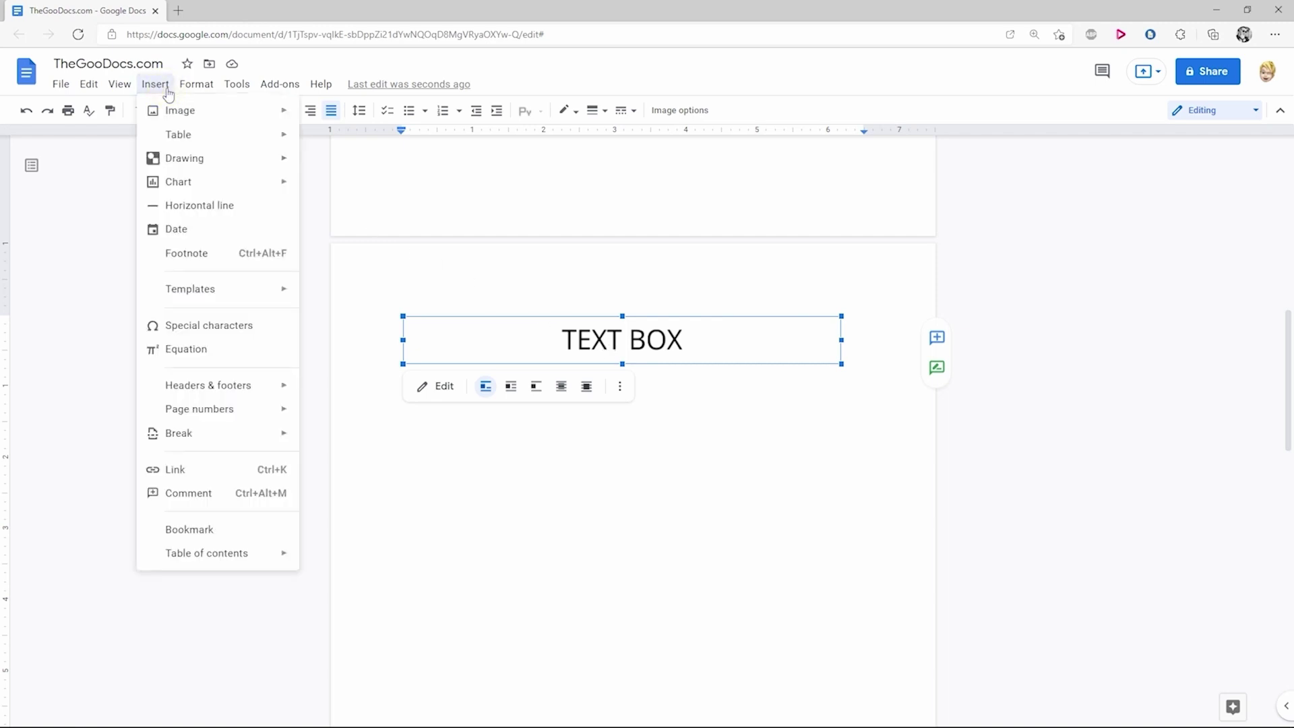
{"action": "mouse_move", "coordinate": [184, 158]}
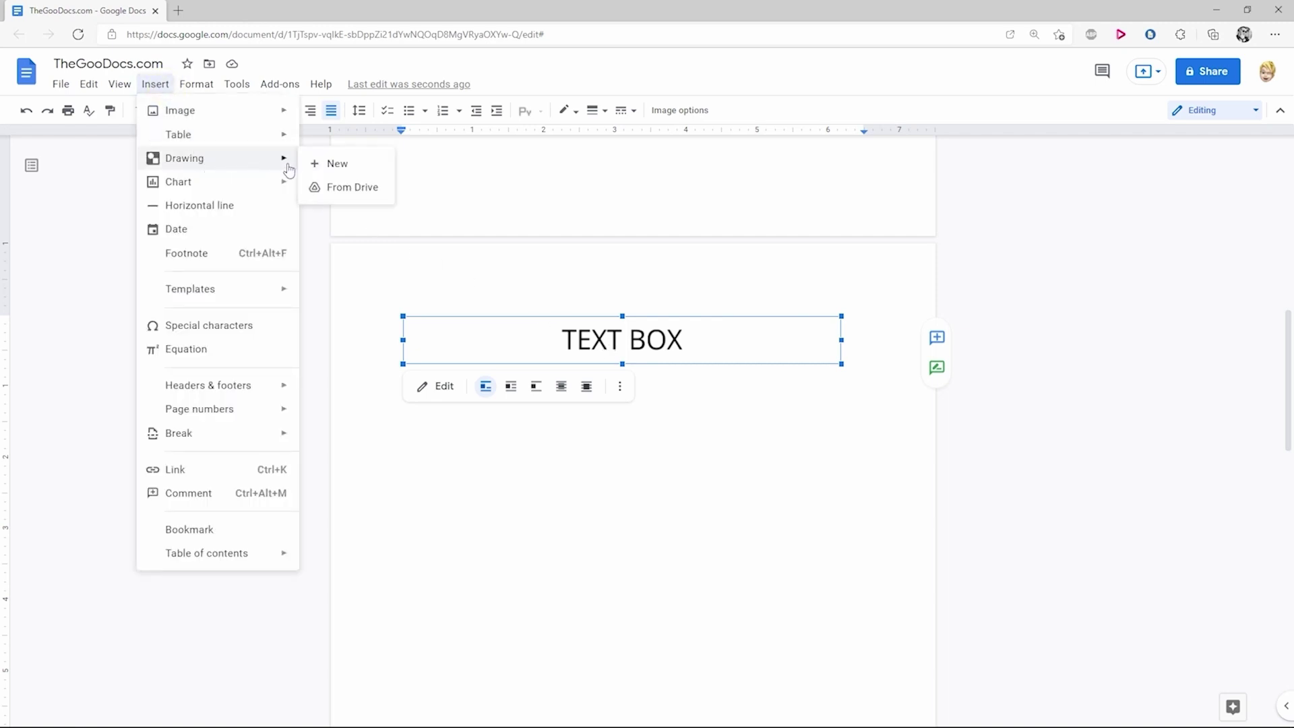
{"action": "left_click", "coordinate": [317, 169]}
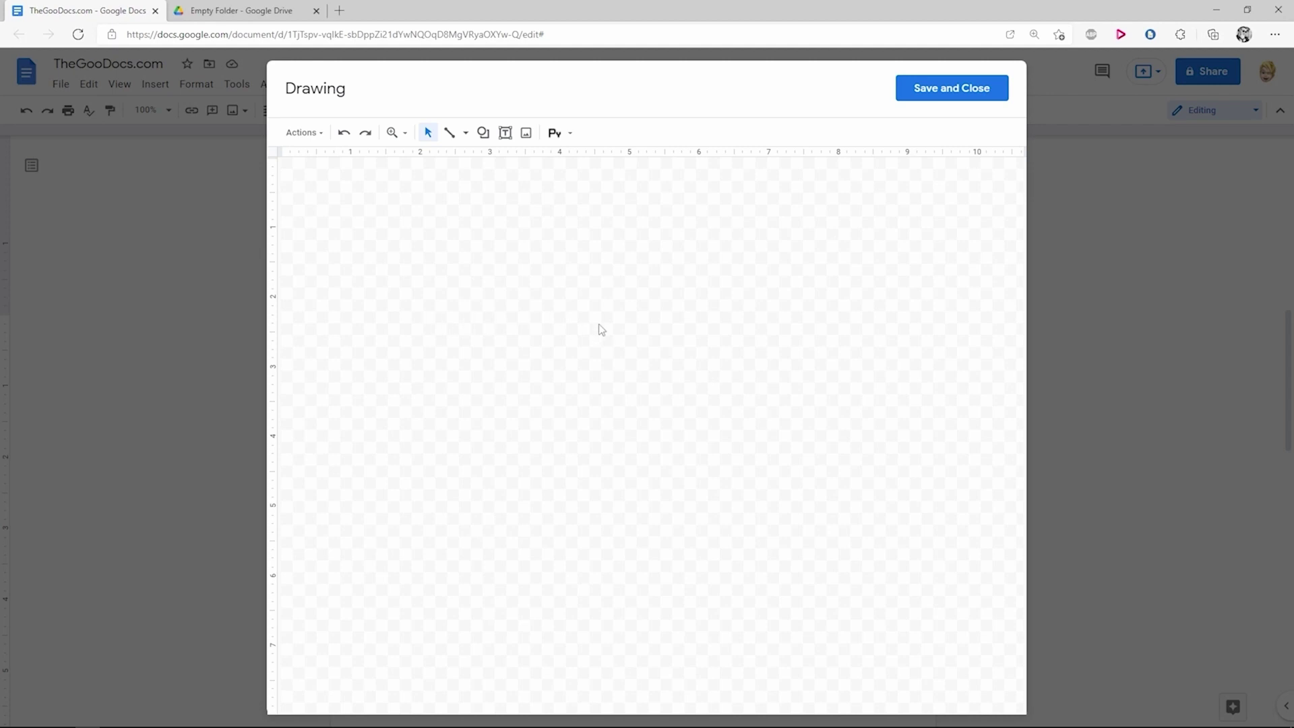
In the Drive folder, create an untitled Google Drawings file and open its File menu
{"action": "key", "text": "ctrl+Tab"}
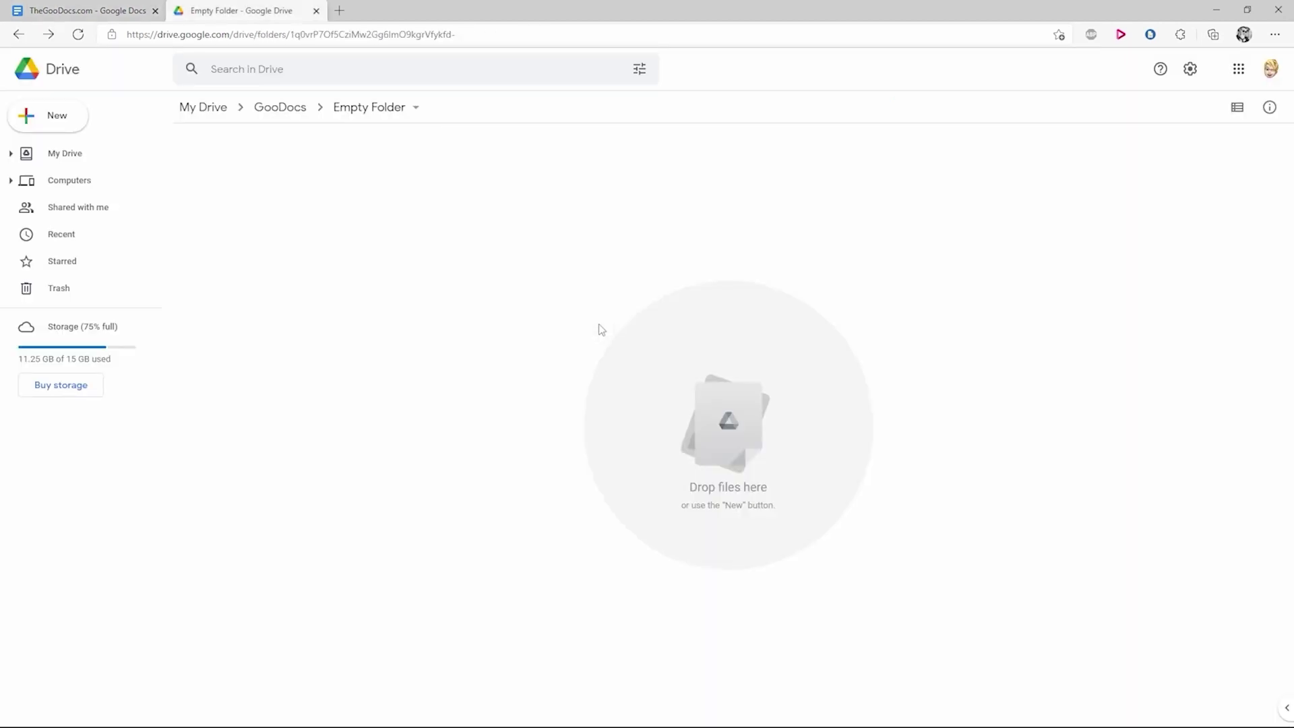
{"action": "right_click", "coordinate": [599, 325]}
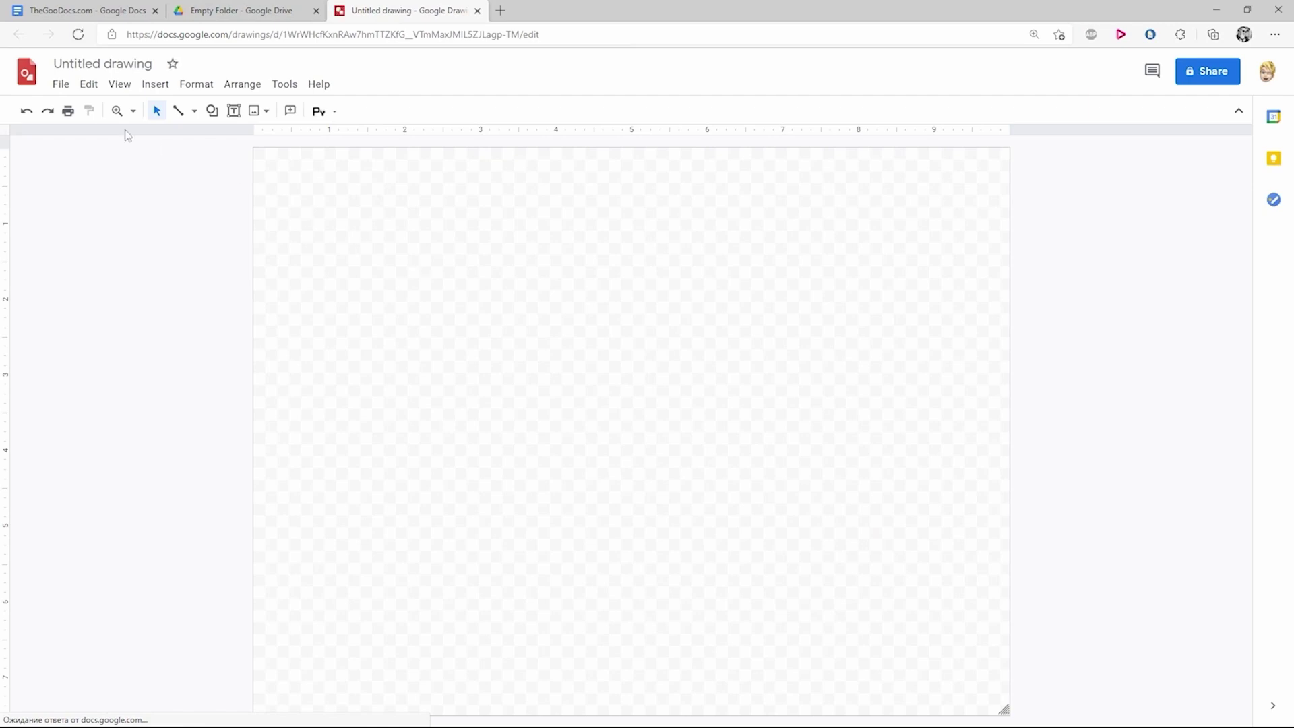
{"action": "left_click", "coordinate": [61, 85]}
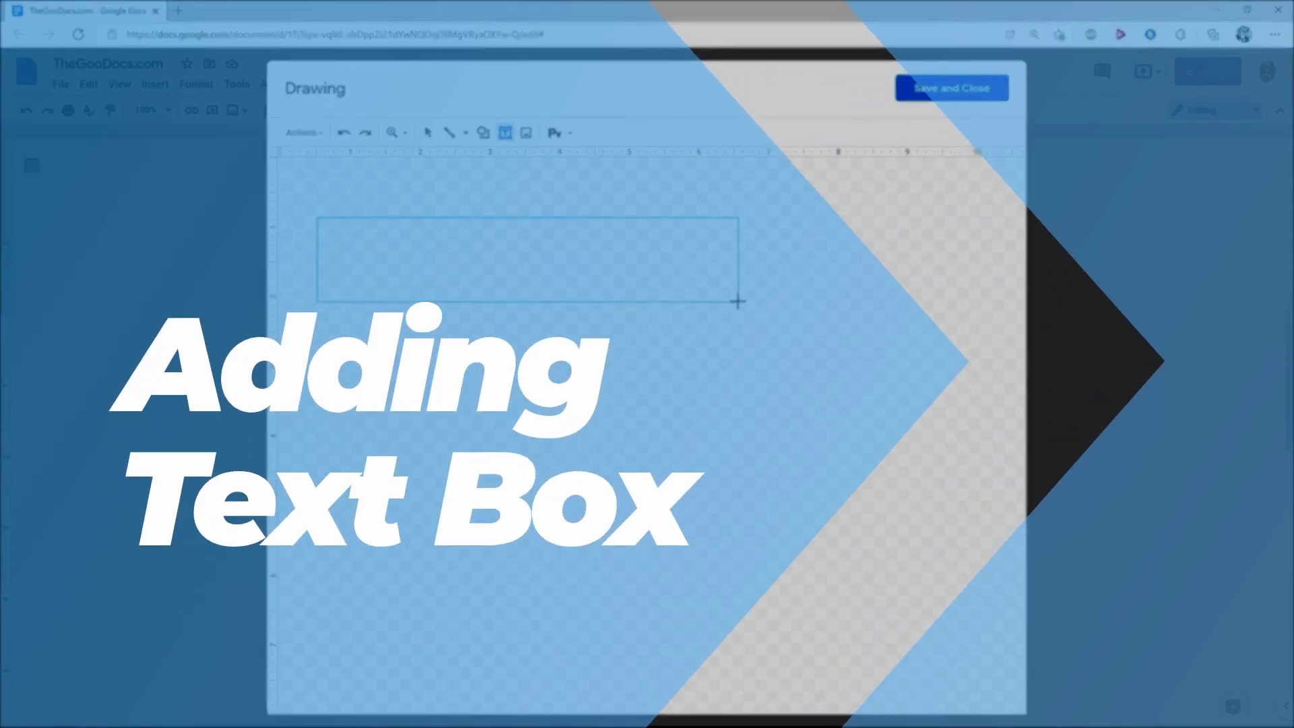
Add a wide text box containing 'thegoodocs' to the canvas and save the drawing
{"action": "left_click_drag", "start_coordinate": [738, 302], "coordinate": [737, 303]}
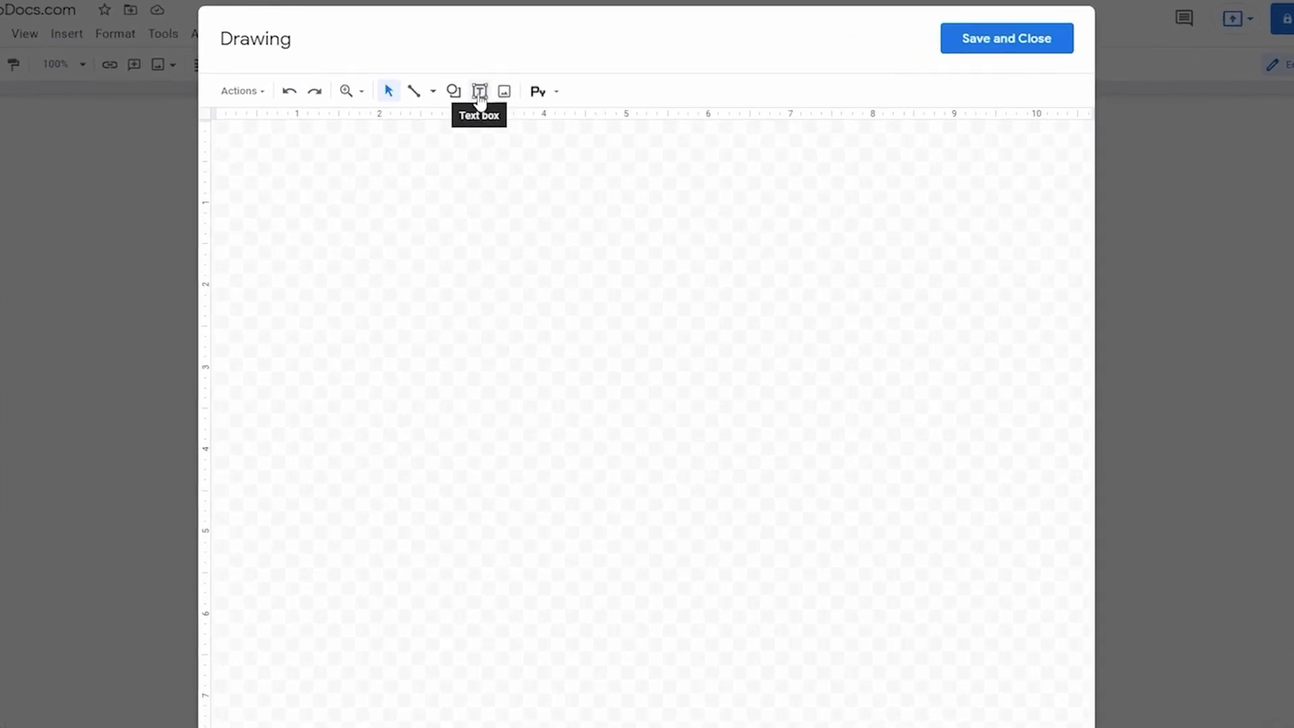
{"action": "left_click", "coordinate": [480, 92]}
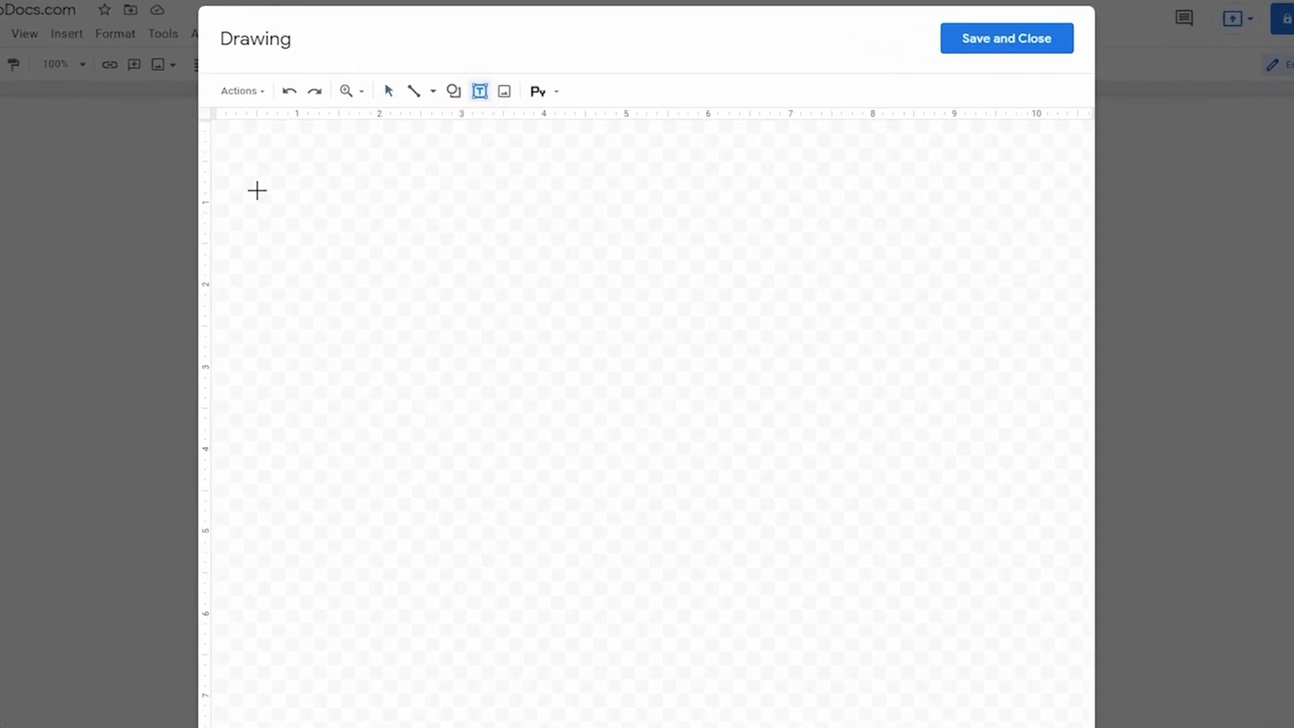
{"action": "left_click_drag", "start_coordinate": [257, 191], "coordinate": [755, 291]}
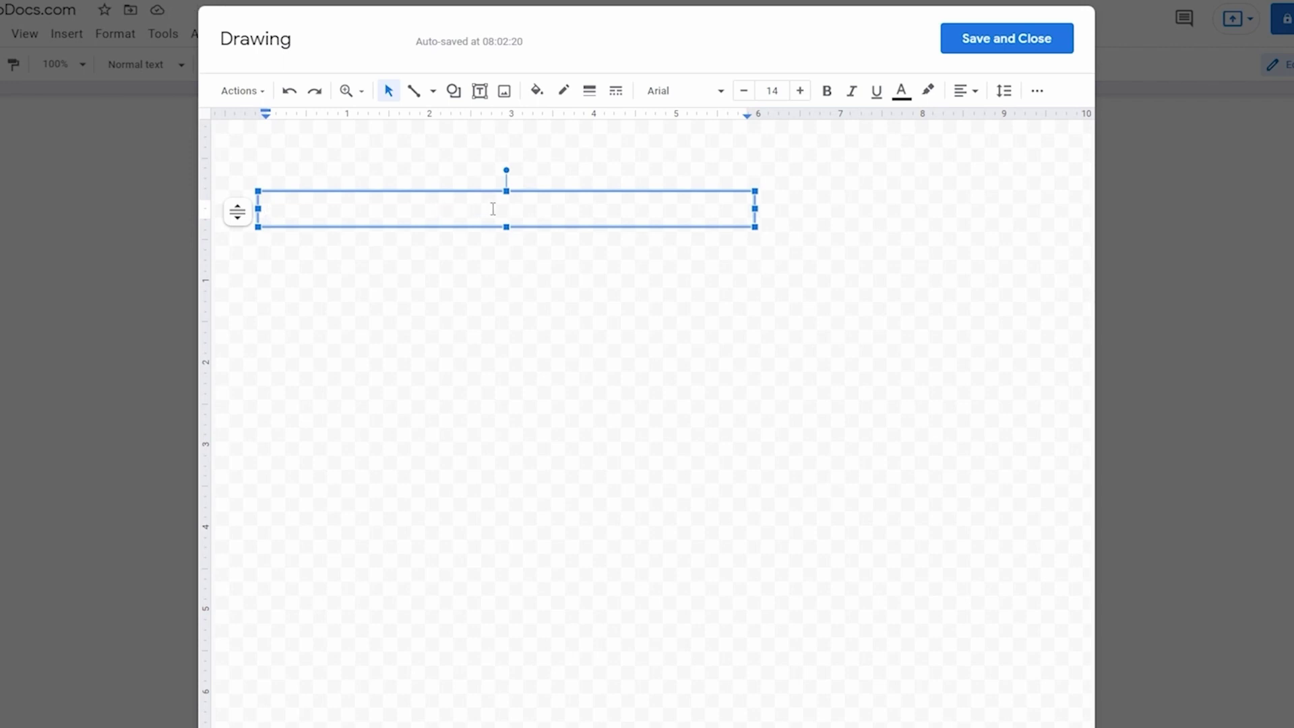
{"action": "type", "text": "thegoodocs"}
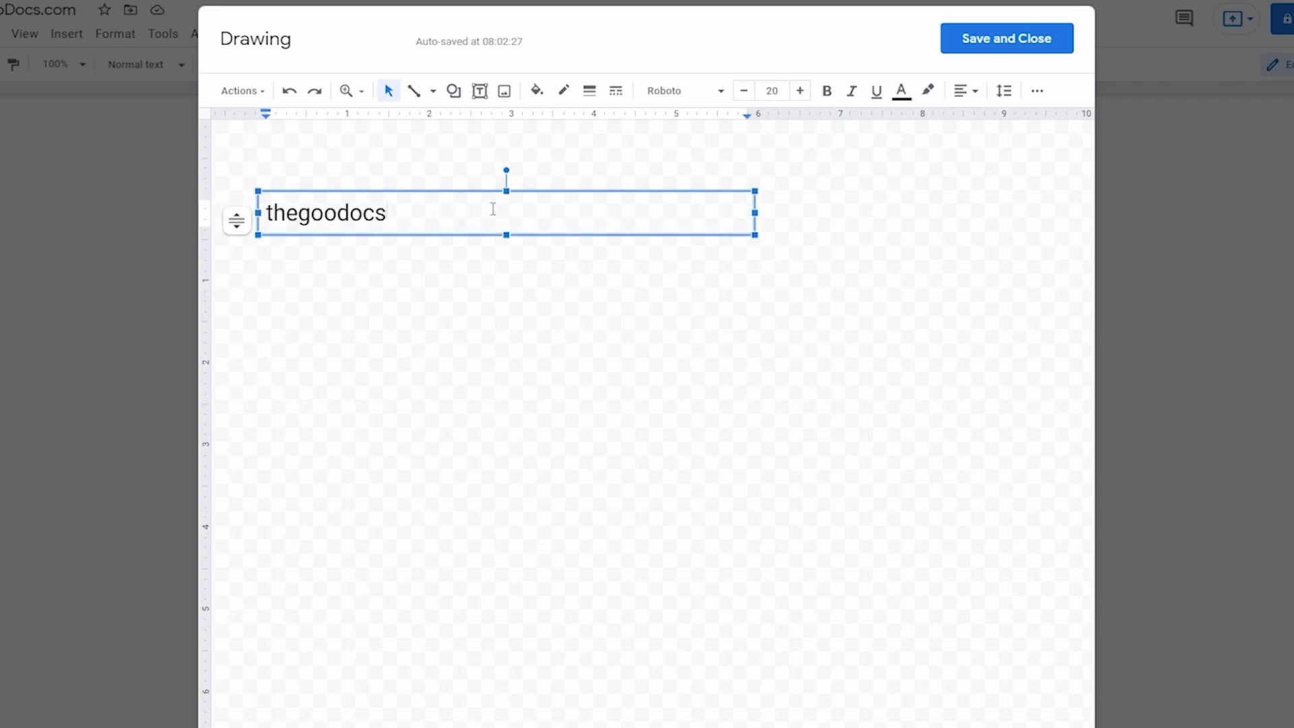
{"action": "left_click", "coordinate": [502, 292]}
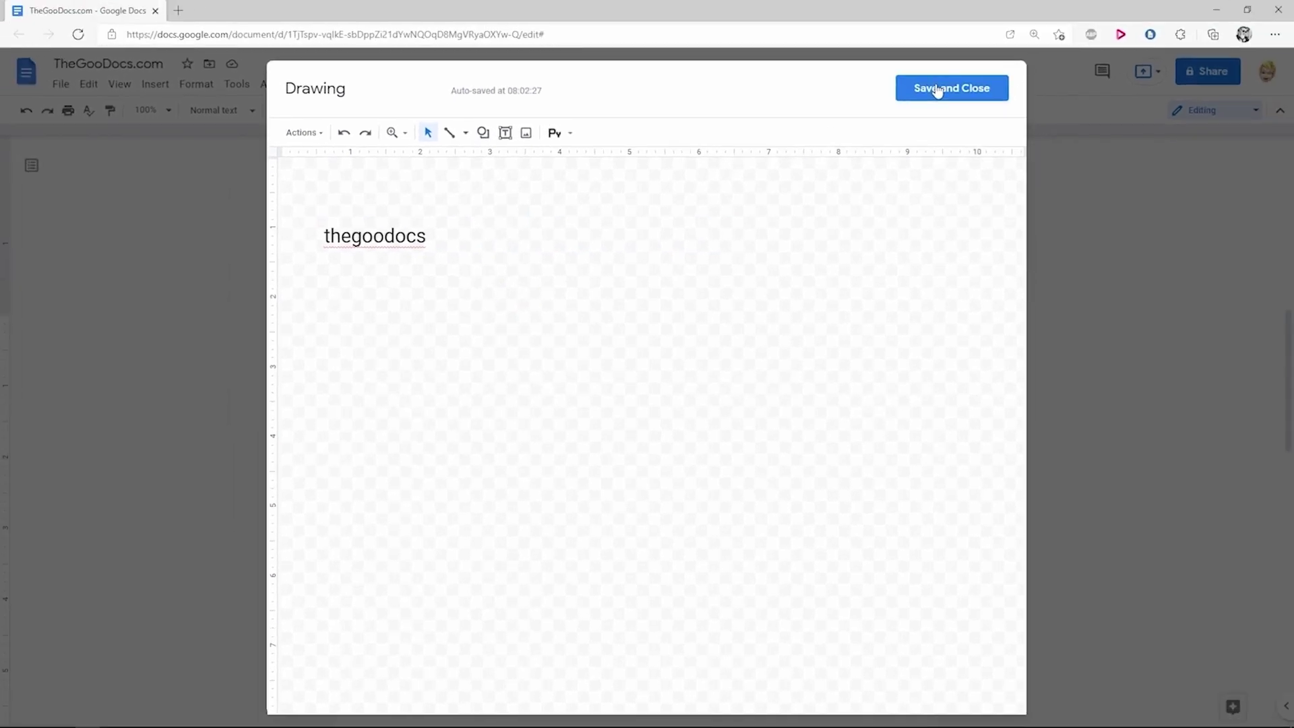
{"action": "left_click", "coordinate": [937, 90]}
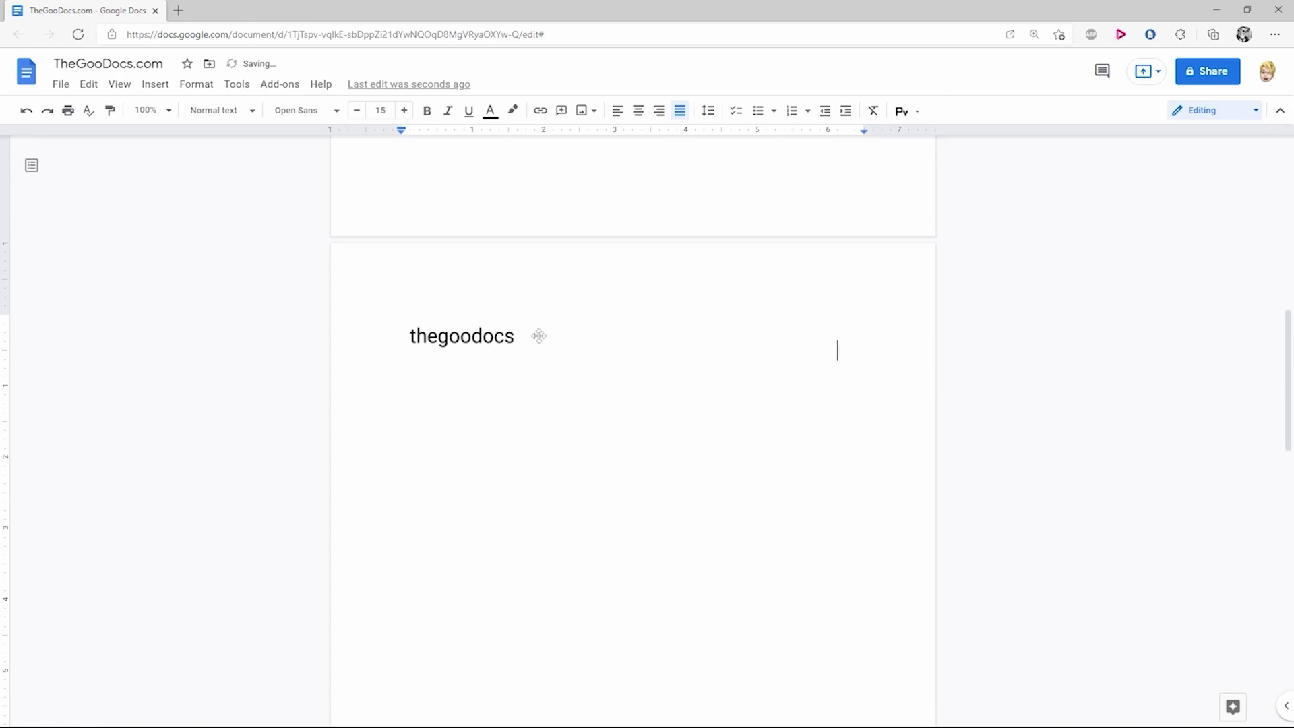
Reopen the inserted 'thegoodocs' drawing in the drawing editor
{"action": "left_click", "coordinate": [538, 335]}
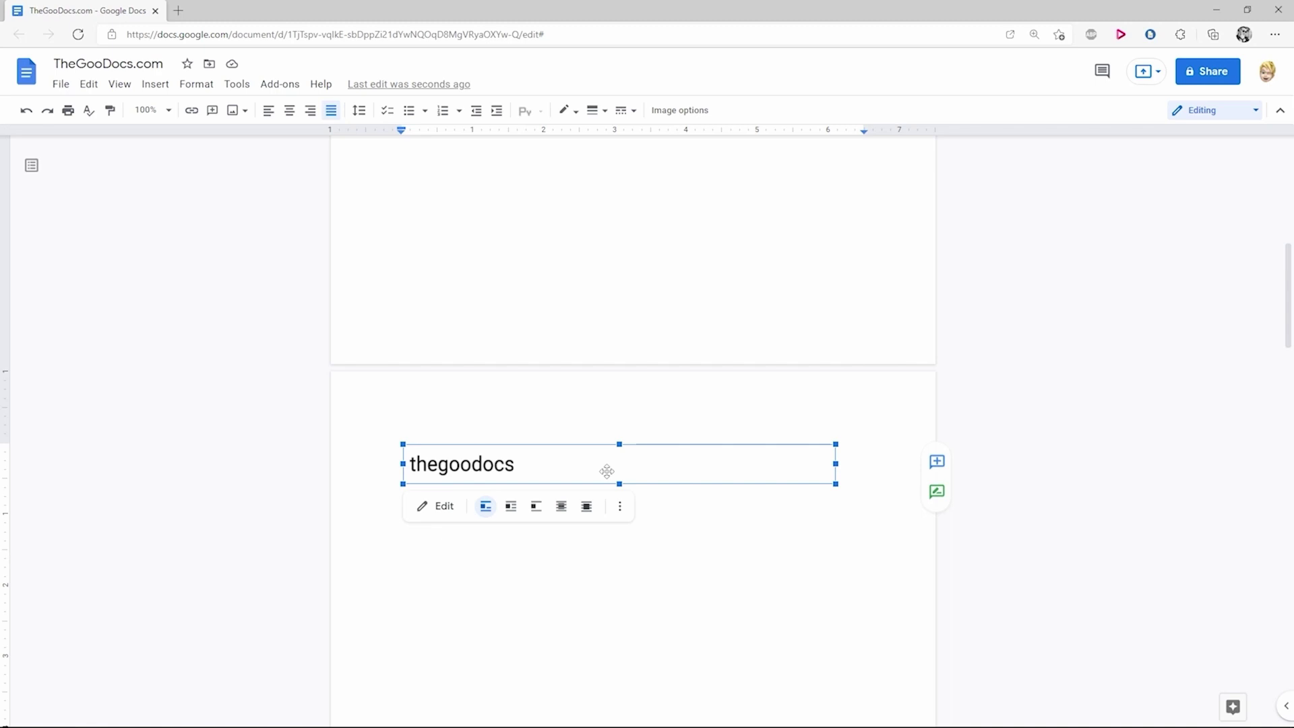
{"action": "scroll", "coordinate": [607, 471], "scroll_direction": "down", "scroll_amount": 2}
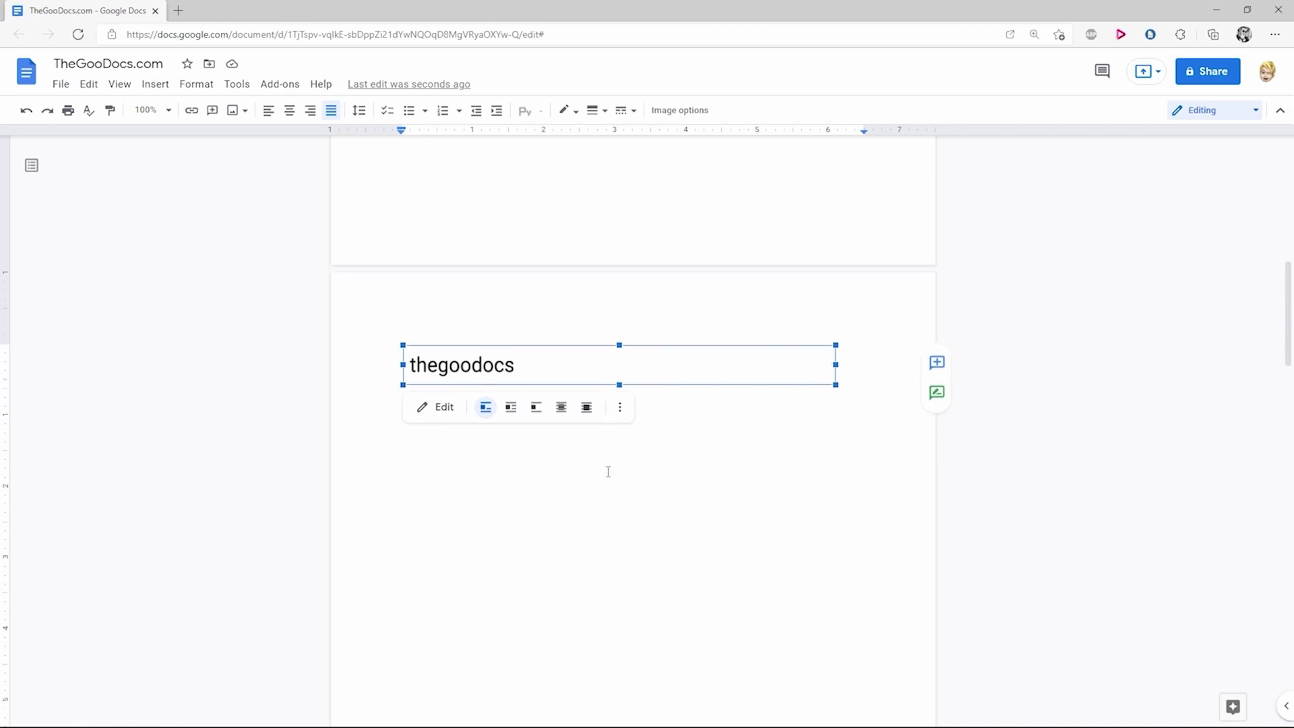
{"action": "double_click", "coordinate": [527, 365]}
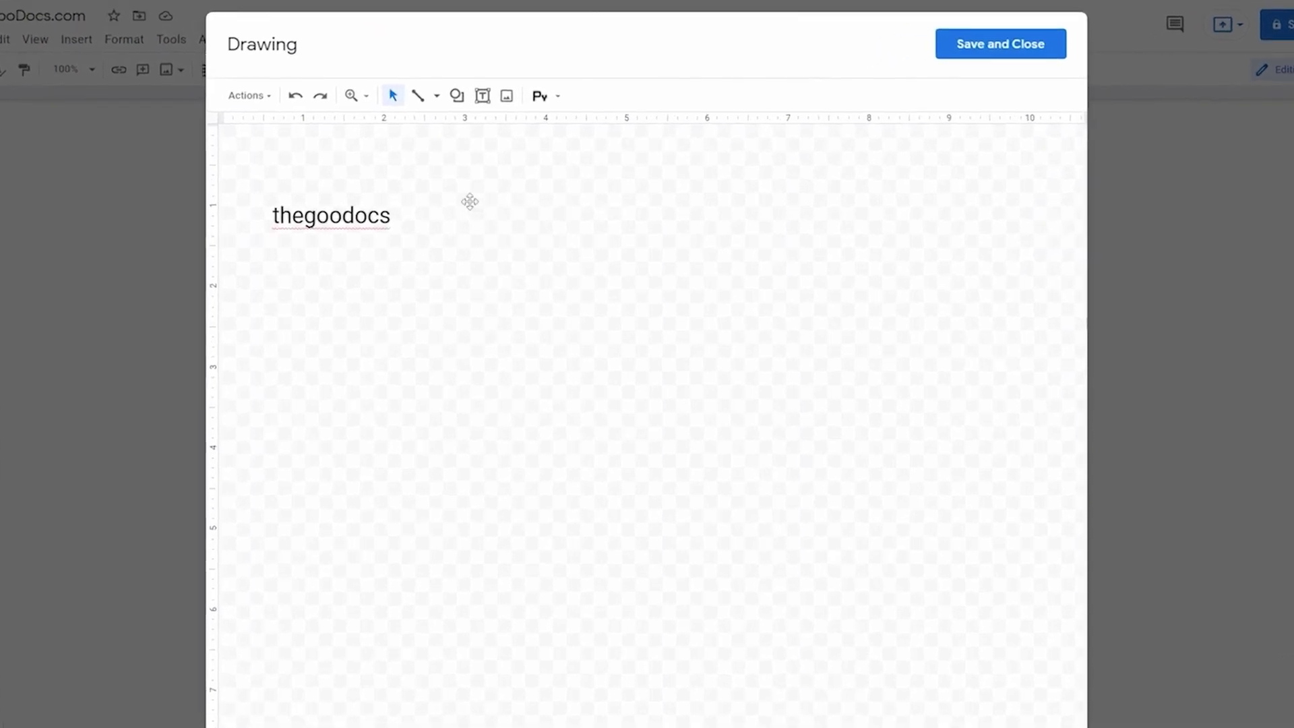
Select the 'thegoodocs' text box and check the Actions and Snap to menus without changes
{"action": "double_click", "coordinate": [315, 217]}
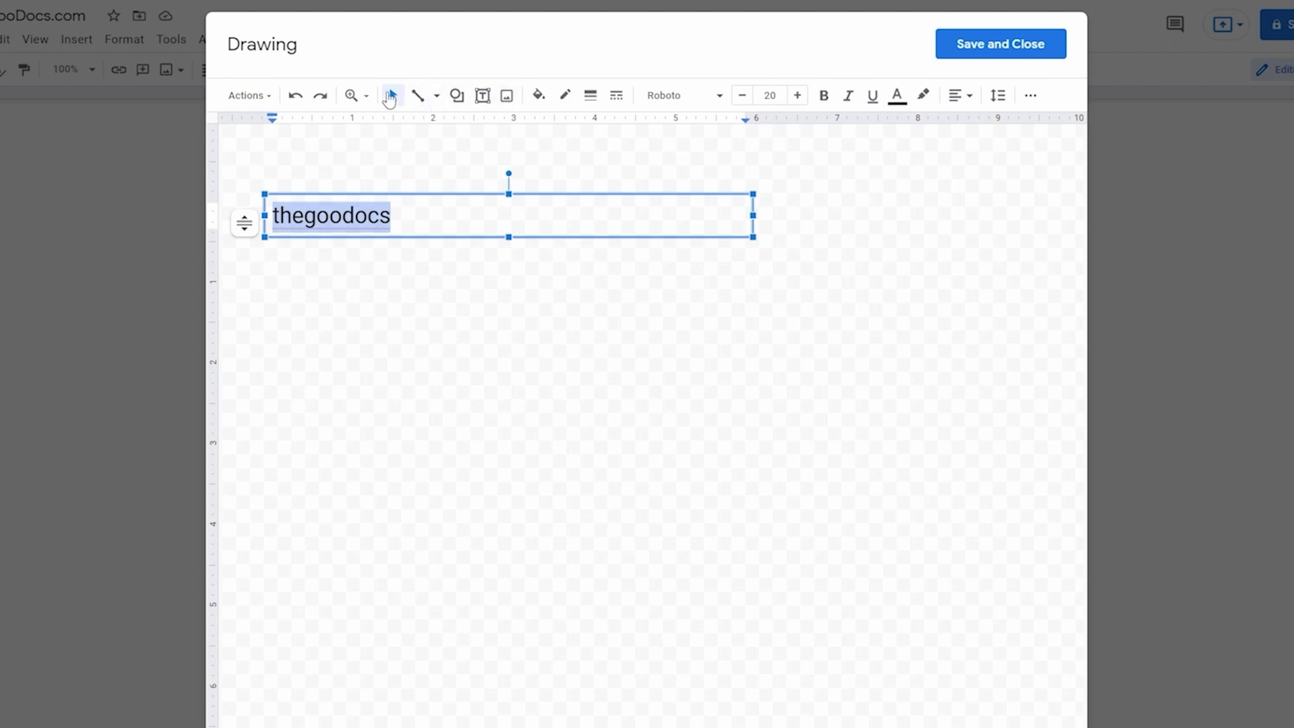
{"action": "left_click", "coordinate": [265, 96]}
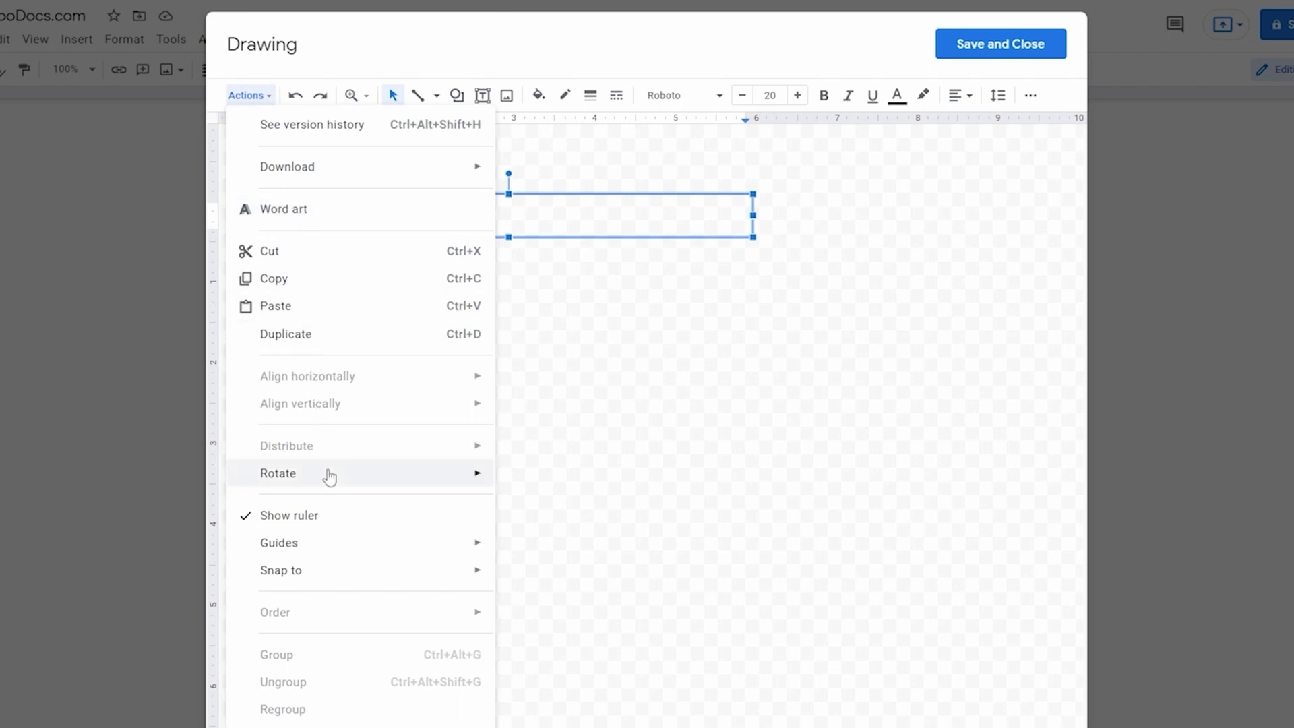
{"action": "mouse_move", "coordinate": [278, 473]}
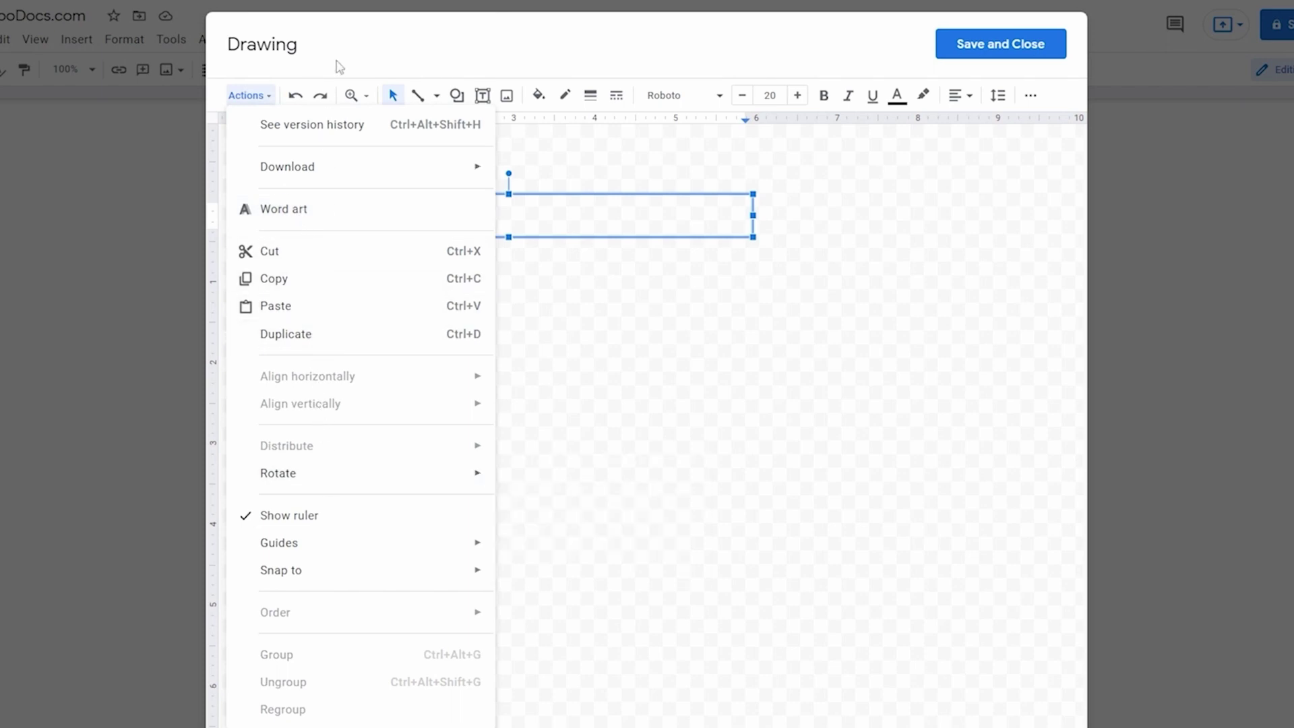
{"action": "left_click", "coordinate": [336, 59]}
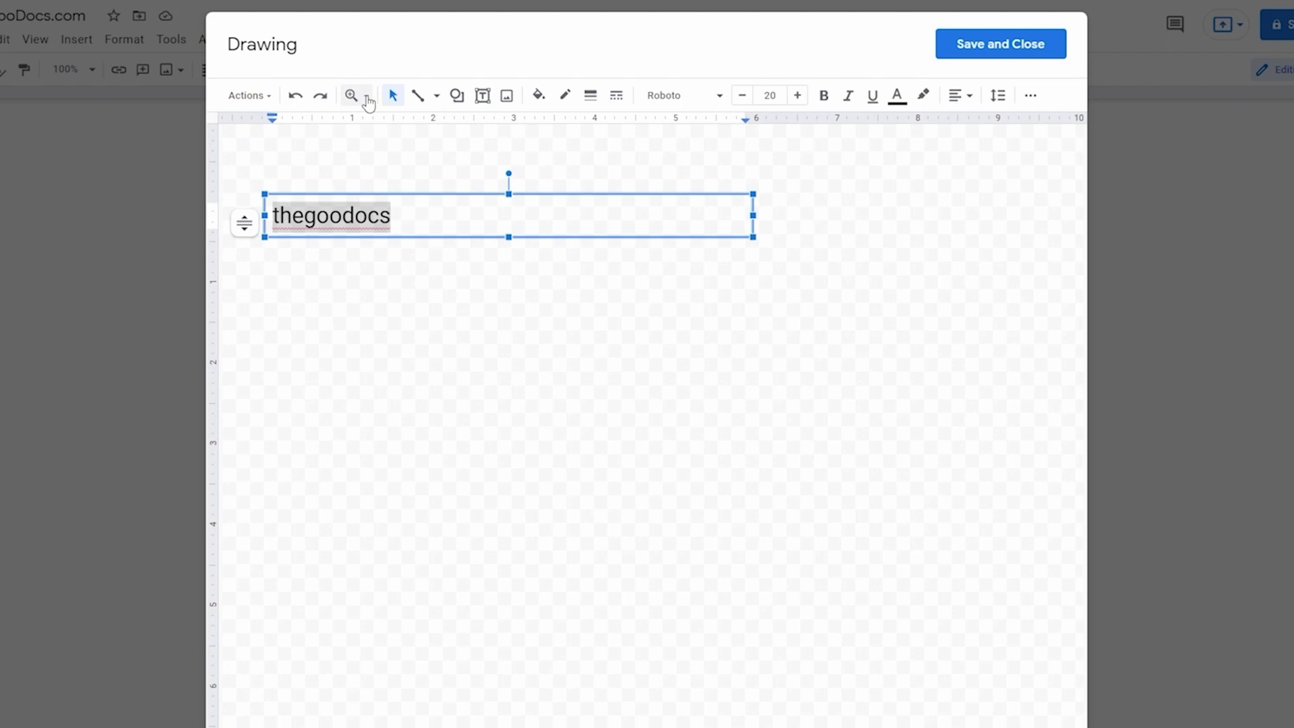
{"action": "left_click", "coordinate": [368, 101]}
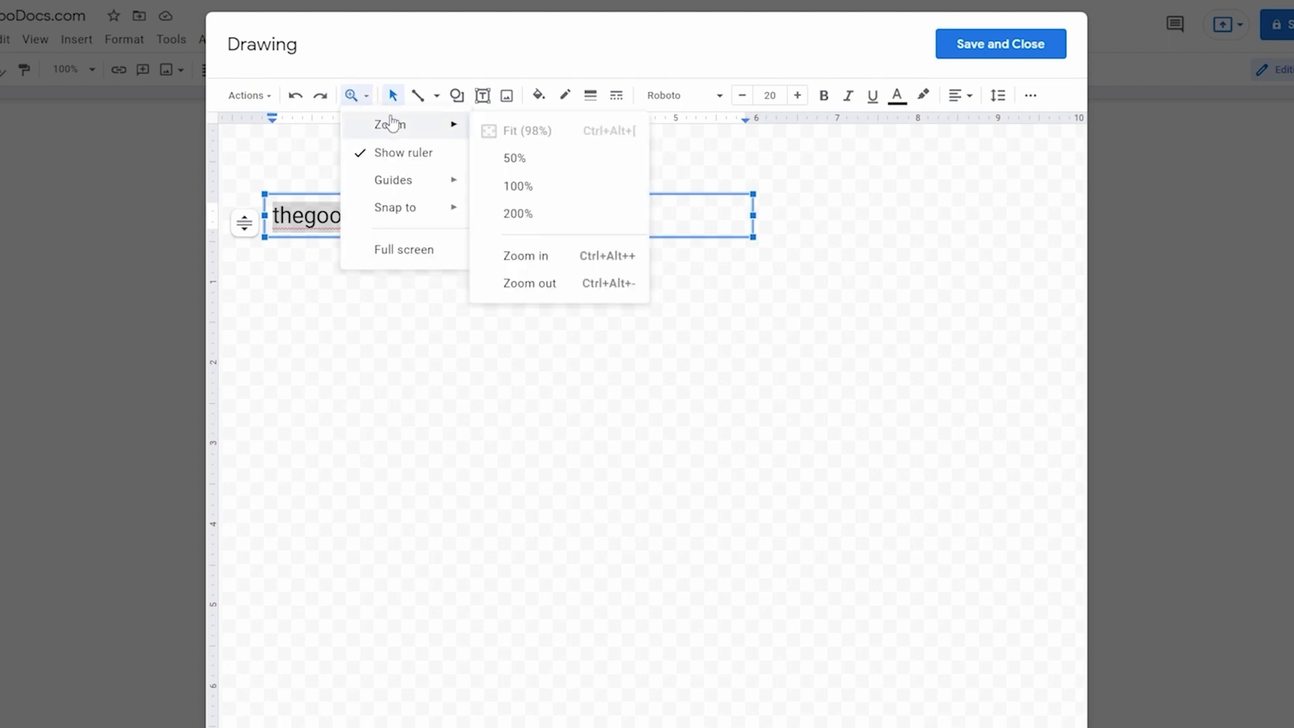
{"action": "mouse_move", "coordinate": [394, 180]}
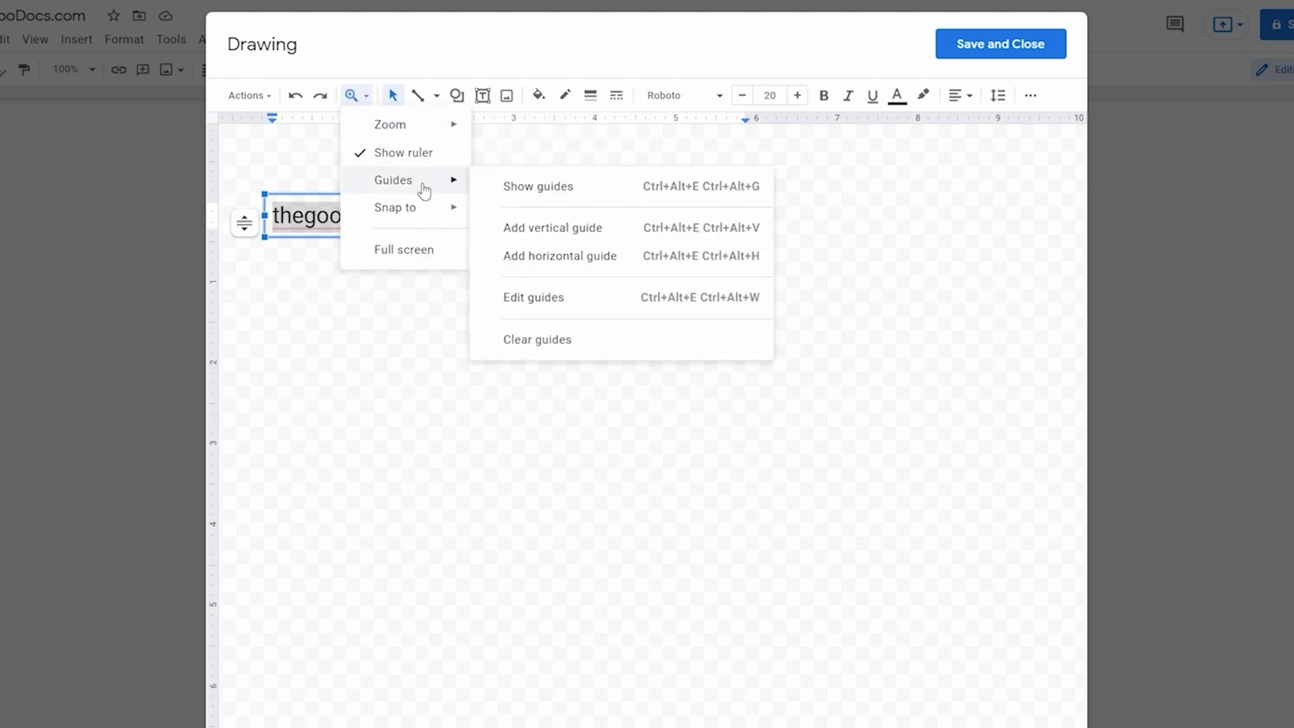
{"action": "left_click", "coordinate": [522, 241]}
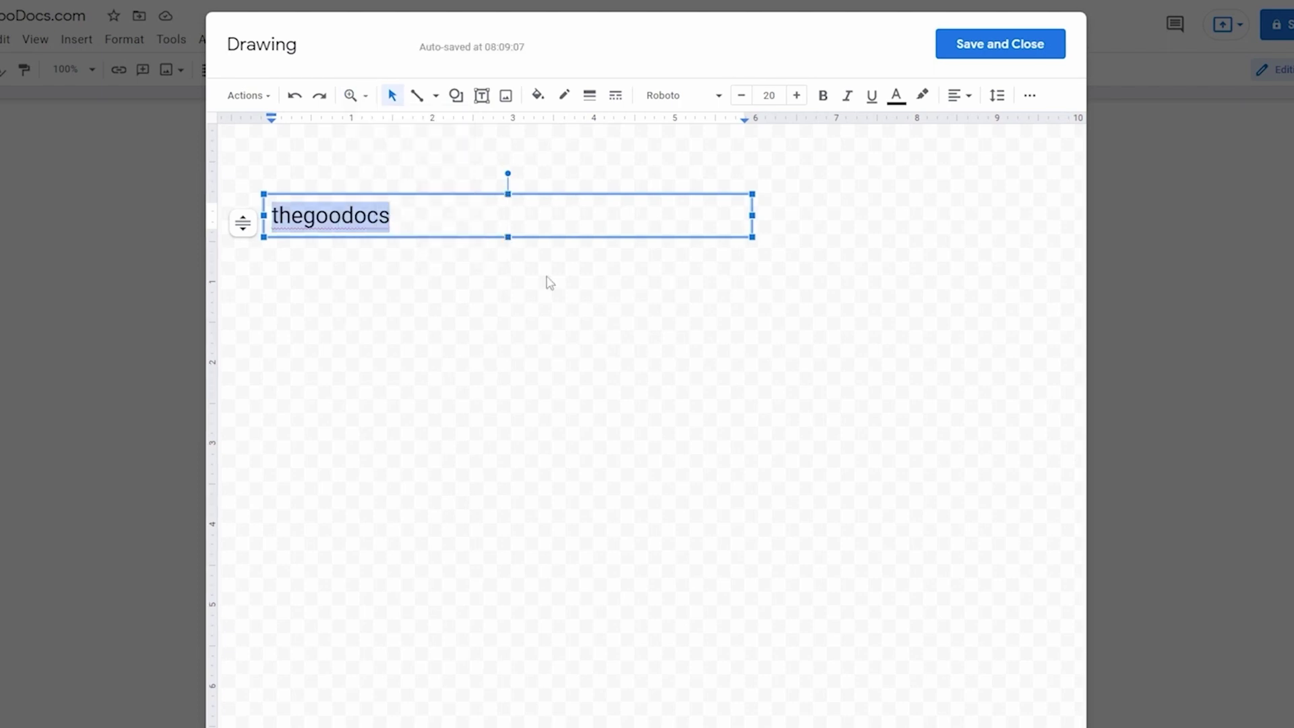
Draw a 3px diagonal straight line below the 'thegoodocs' text box
{"action": "left_click", "coordinate": [435, 95]}
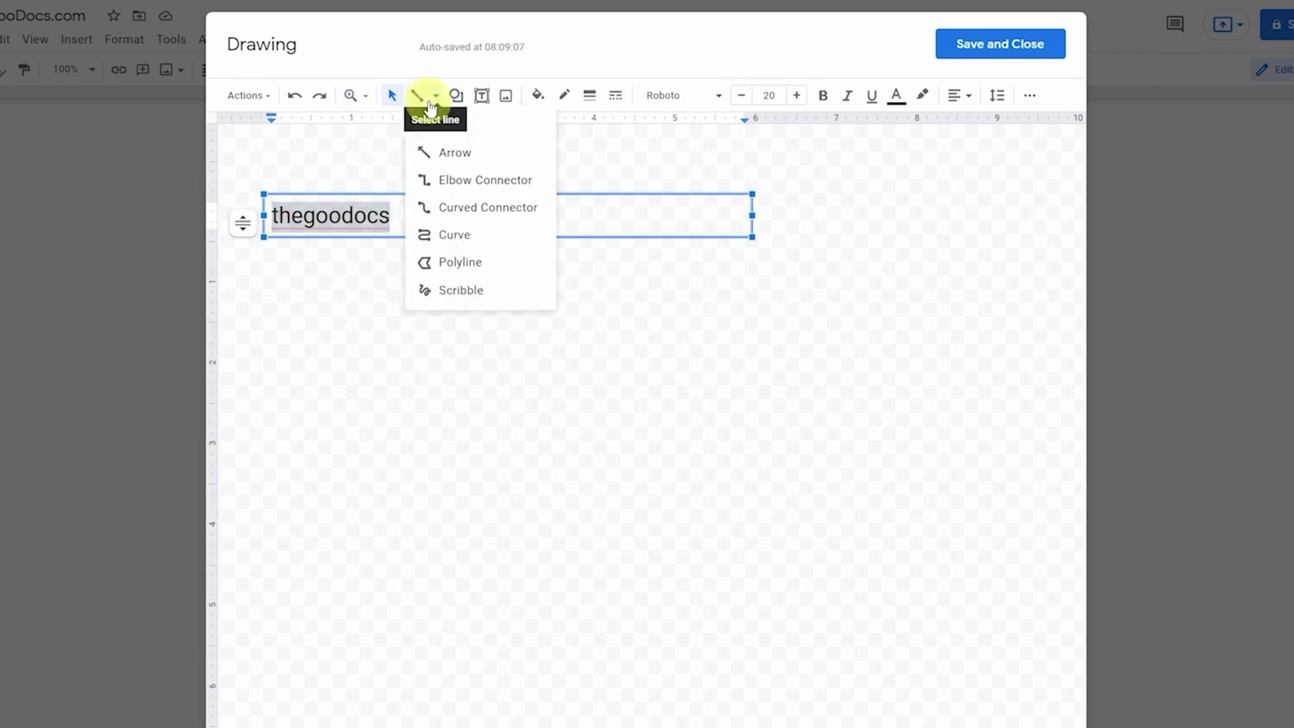
{"action": "left_click", "coordinate": [435, 127]}
{"action": "left_click_drag", "start_coordinate": [410, 338], "coordinate": [804, 507]}
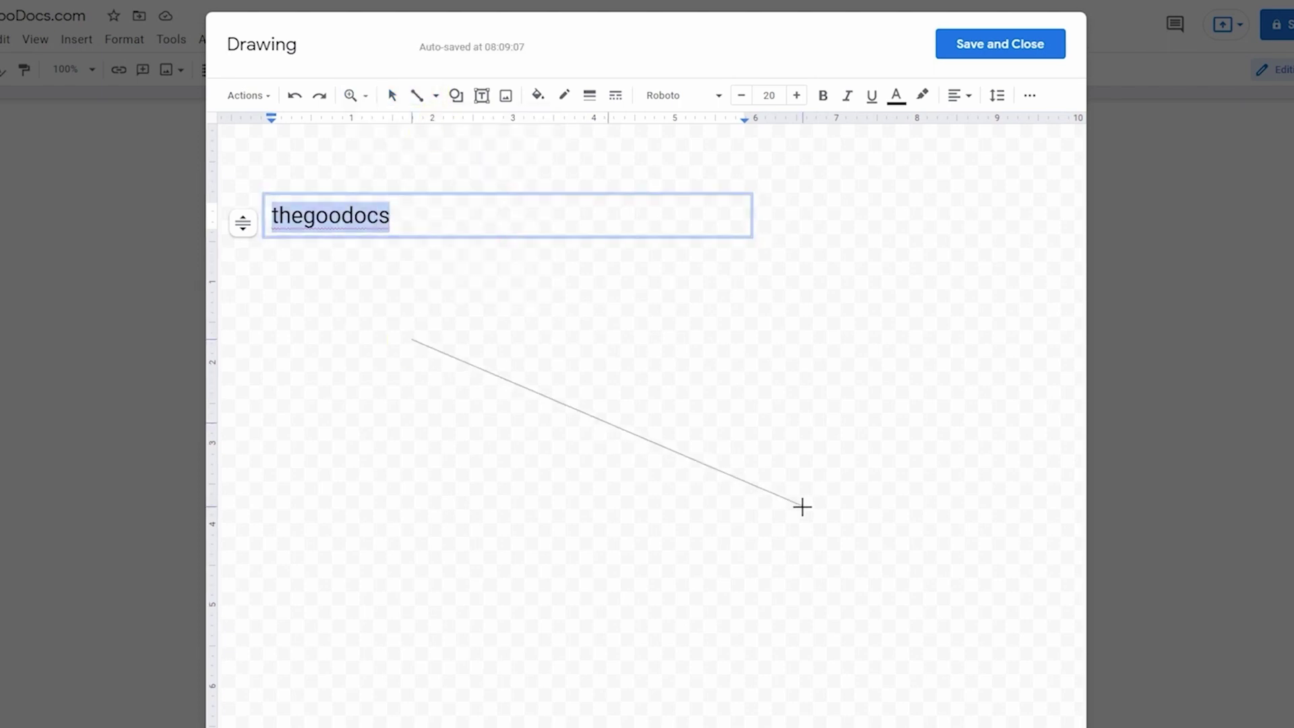
{"action": "left_click", "coordinate": [564, 96]}
{"action": "left_click", "coordinate": [587, 179]}
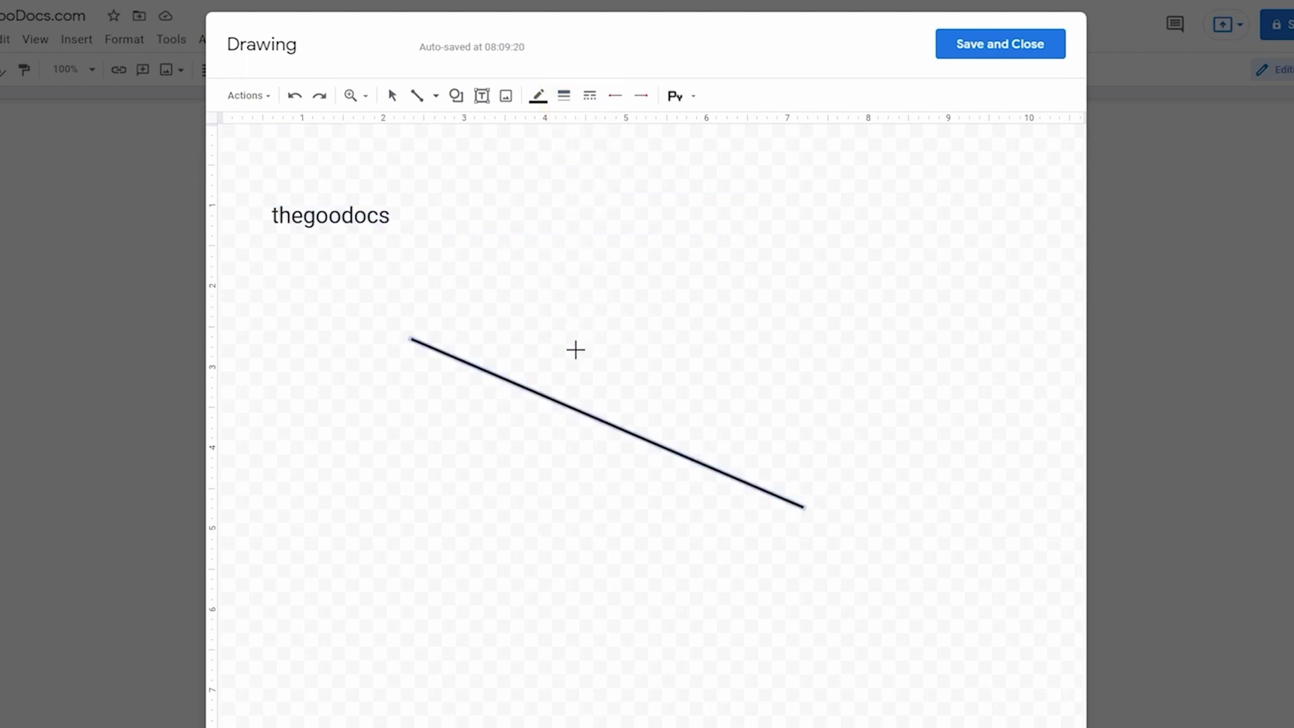
{"action": "key", "text": "Escape"}
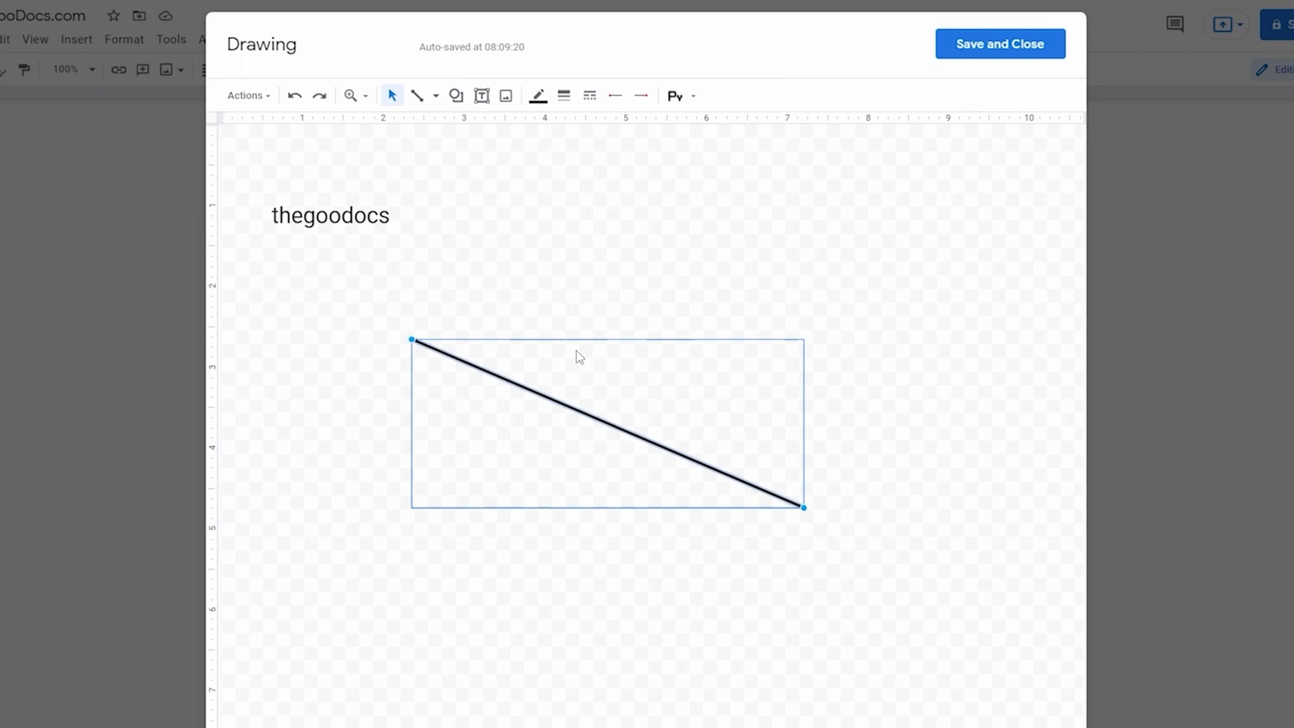
Open and close the shapes list, then select the 'thegoodocs' text box
{"action": "left_click", "coordinate": [456, 96]}
{"action": "mouse_move", "coordinate": [501, 180]}
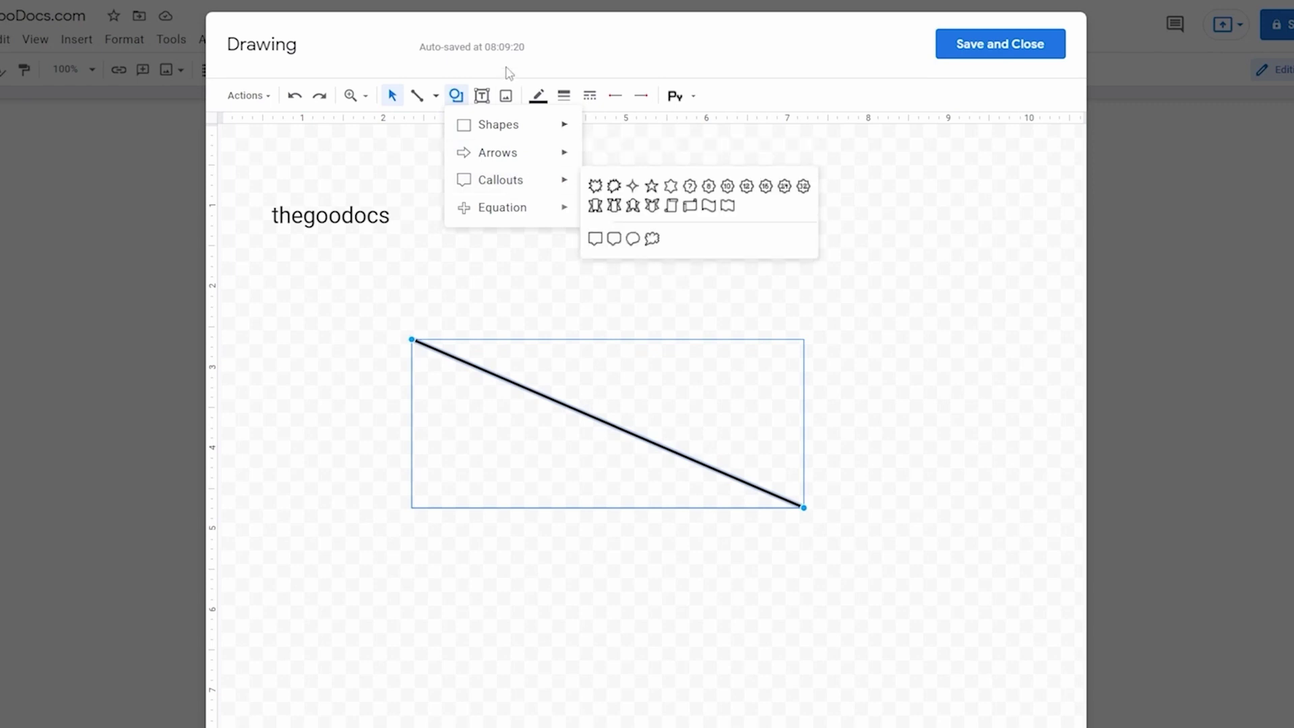
{"action": "left_click", "coordinate": [456, 95]}
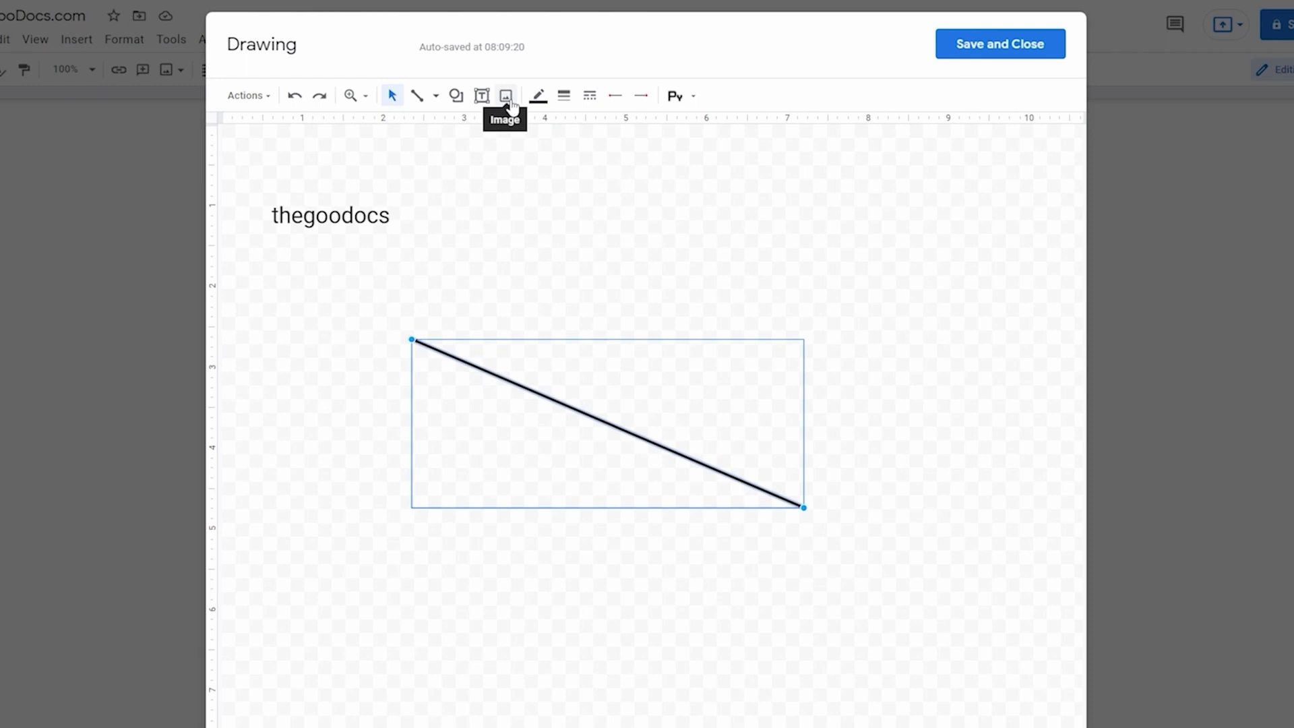
{"action": "double_click", "coordinate": [337, 216]}
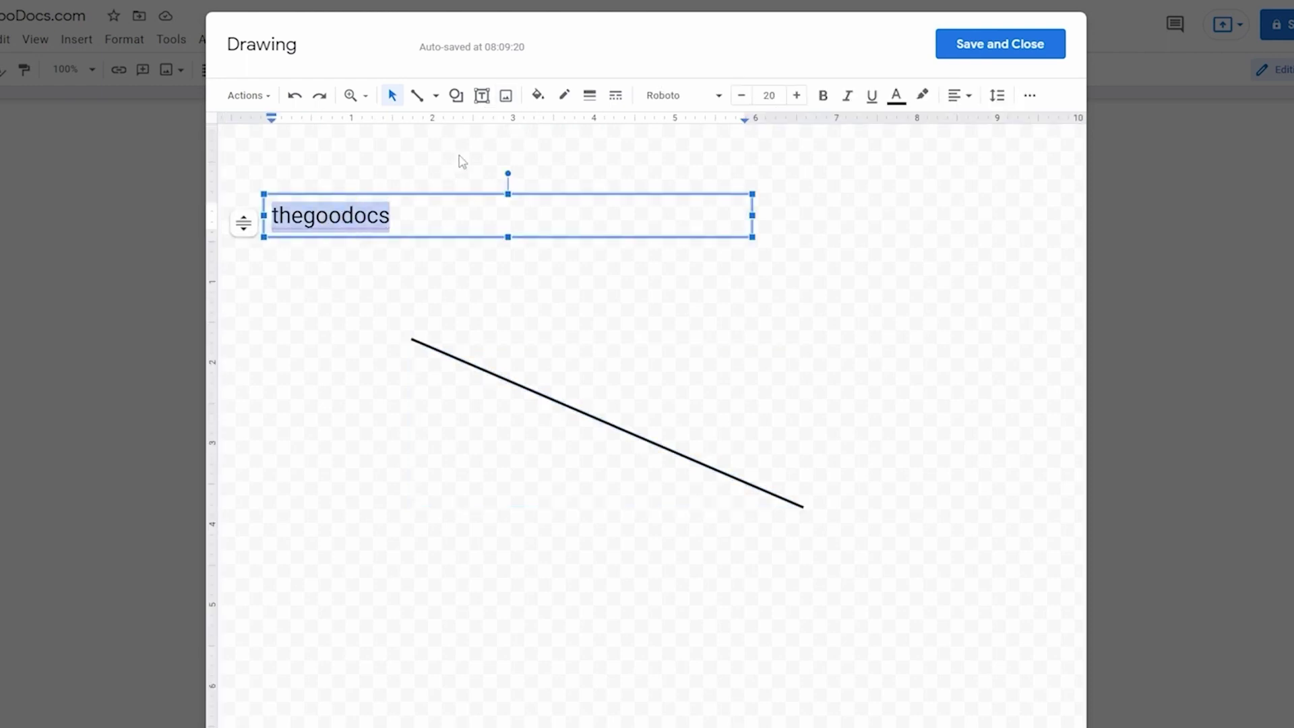
Give the text box a yellow fill and a thicker red dashed border
{"action": "left_click", "coordinate": [537, 95]}
{"action": "left_click", "coordinate": [603, 206]}
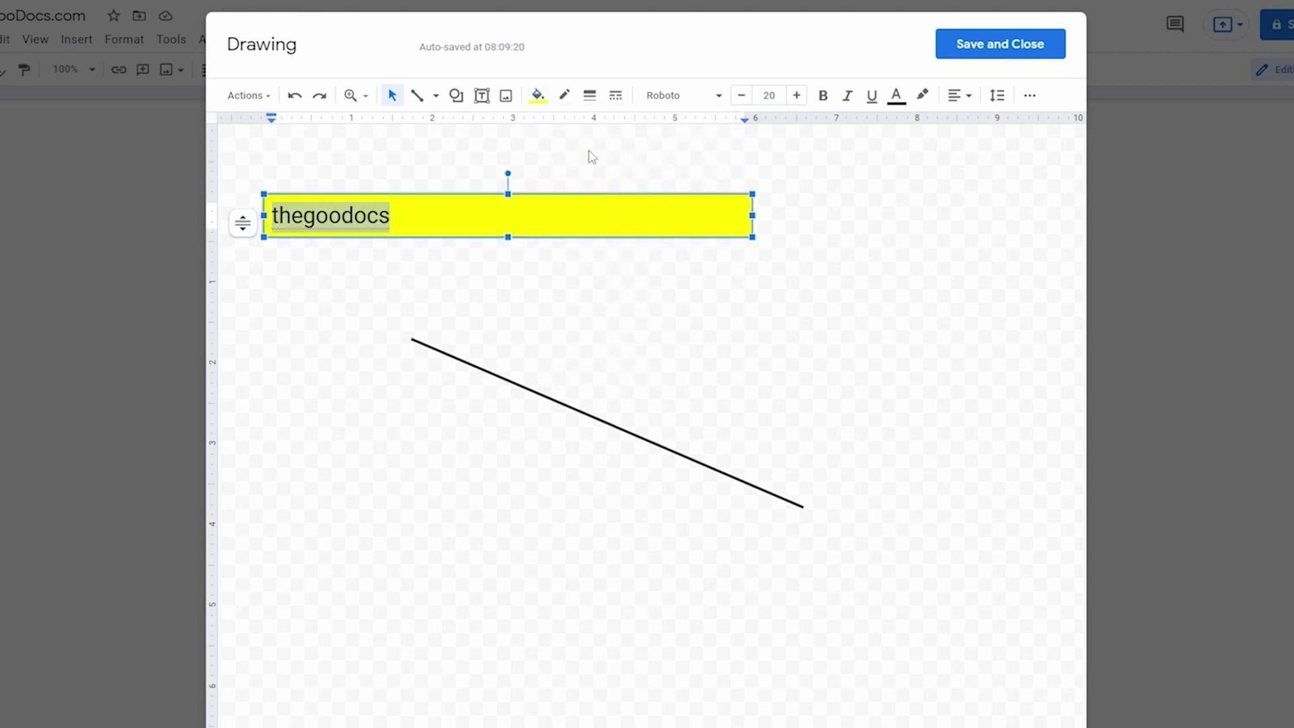
{"action": "left_click", "coordinate": [564, 95]}
{"action": "left_click", "coordinate": [583, 239]}
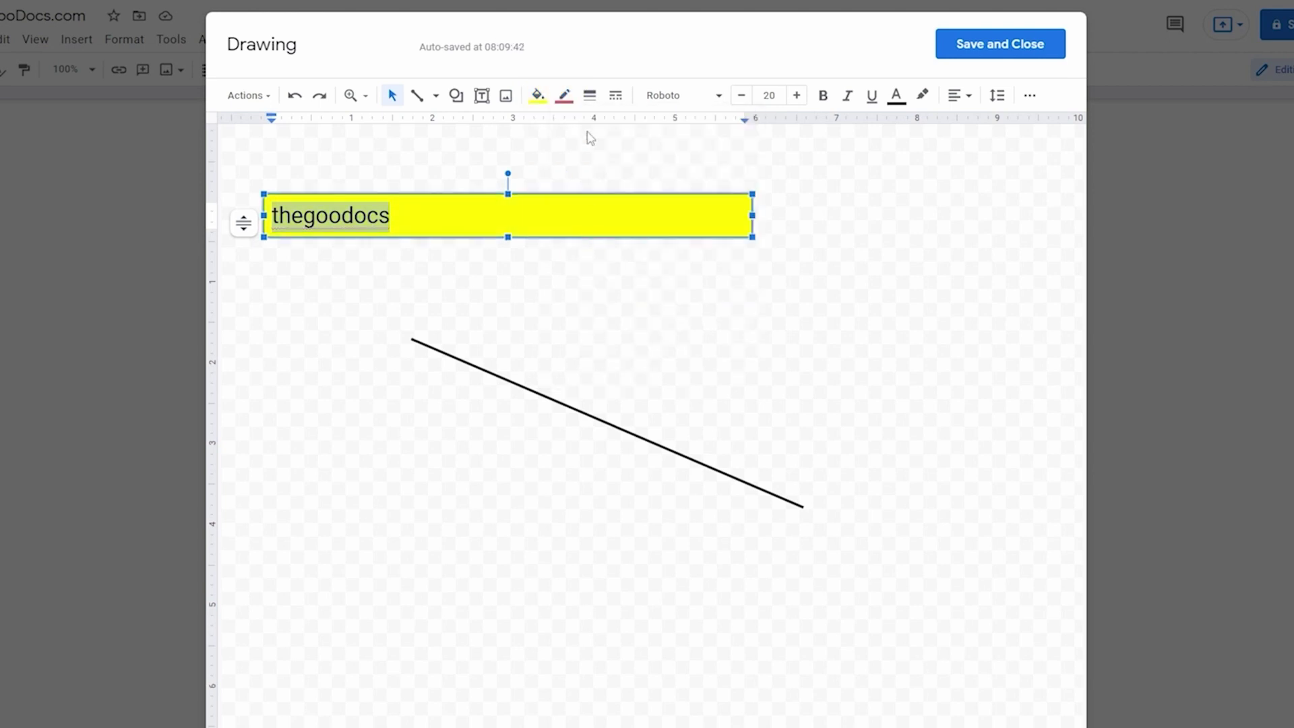
{"action": "left_click", "coordinate": [589, 95]}
{"action": "left_click", "coordinate": [616, 155]}
{"action": "left_click", "coordinate": [627, 98]}
{"action": "left_click", "coordinate": [640, 217]}
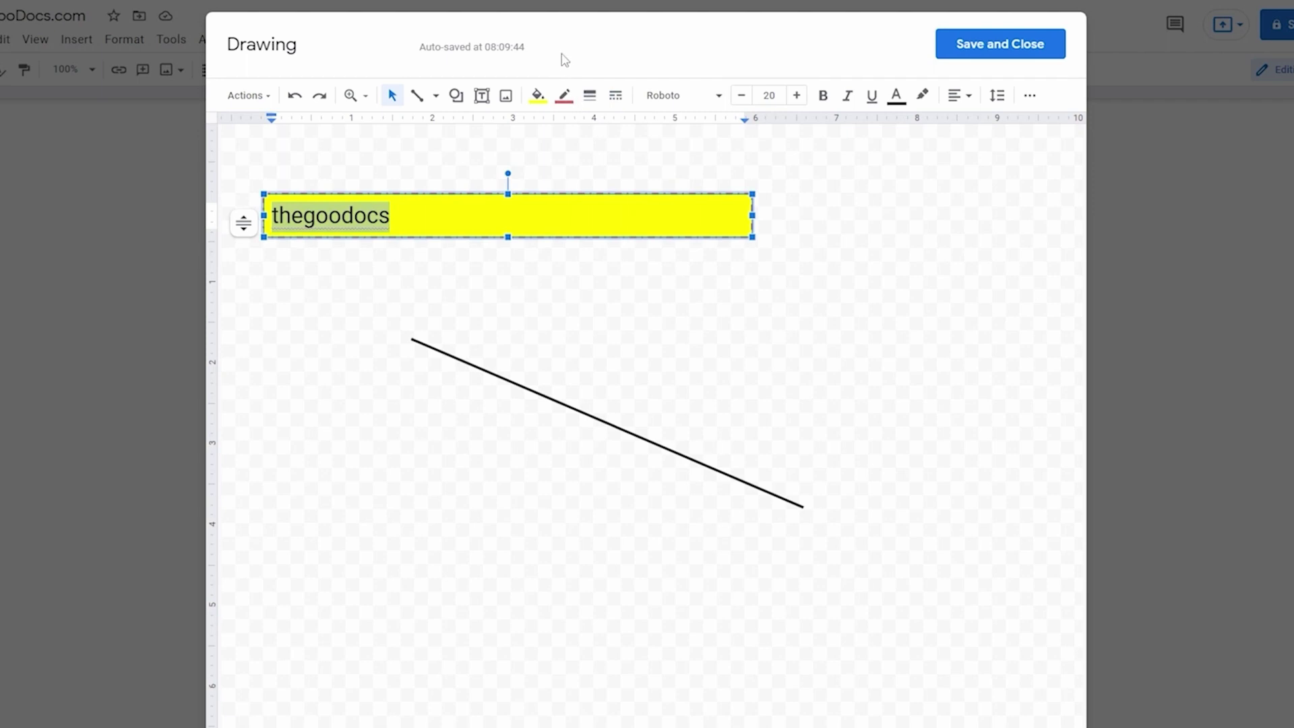
Make 'egoodocs' Open Sans size 22, bold, italic, underlined and light pink
{"action": "left_click", "coordinate": [562, 214]}
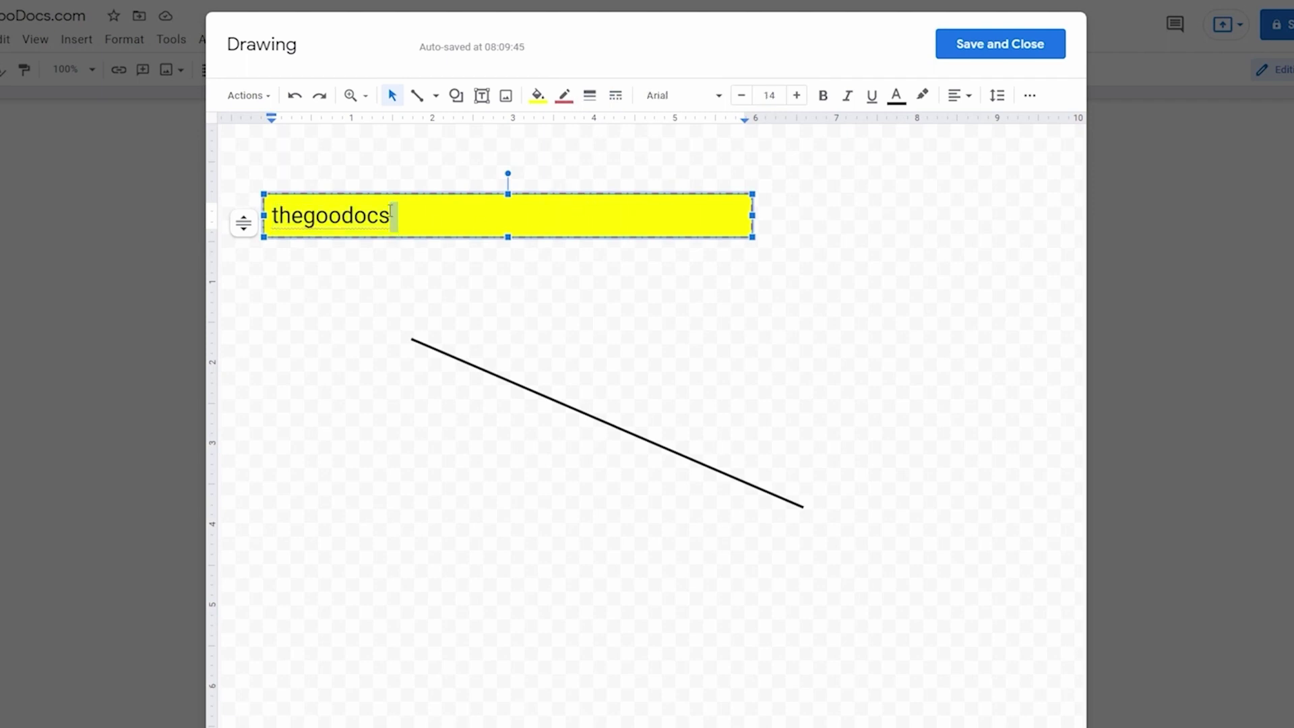
{"action": "left_click_drag", "start_coordinate": [392, 211], "coordinate": [294, 224]}
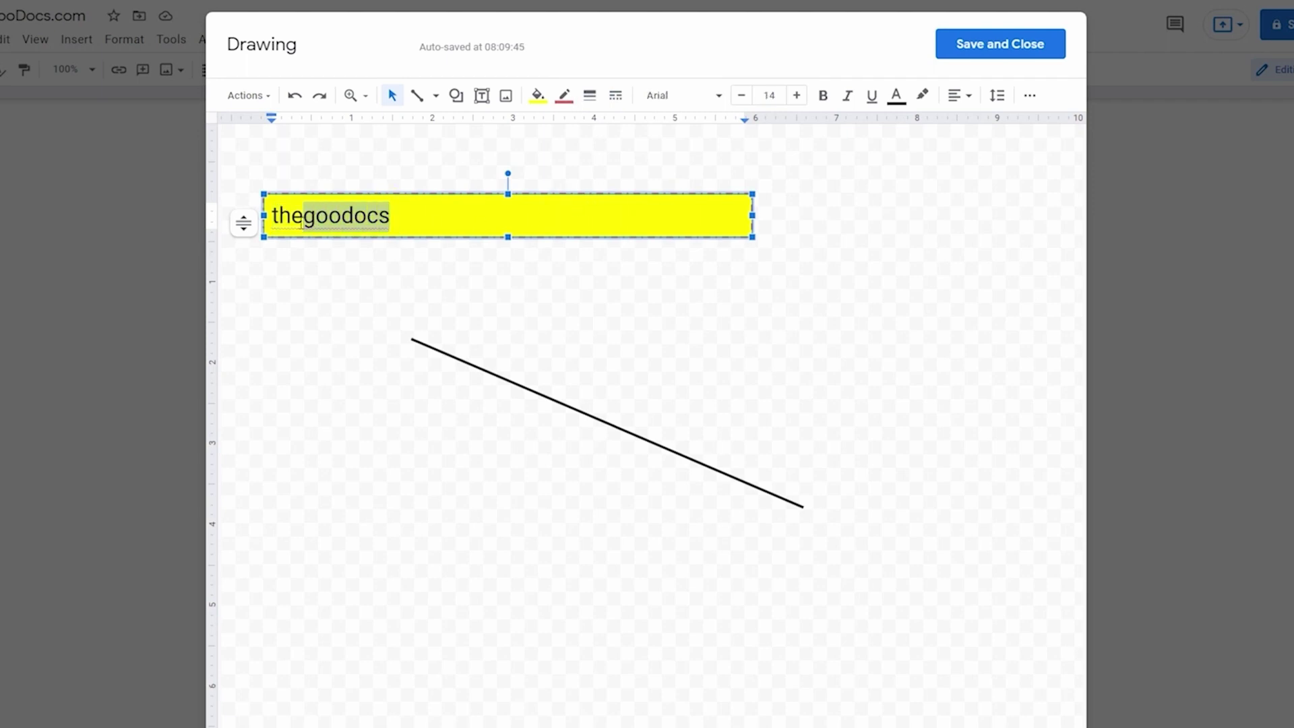
{"action": "left_click", "coordinate": [717, 96]}
{"action": "left_click", "coordinate": [711, 195]}
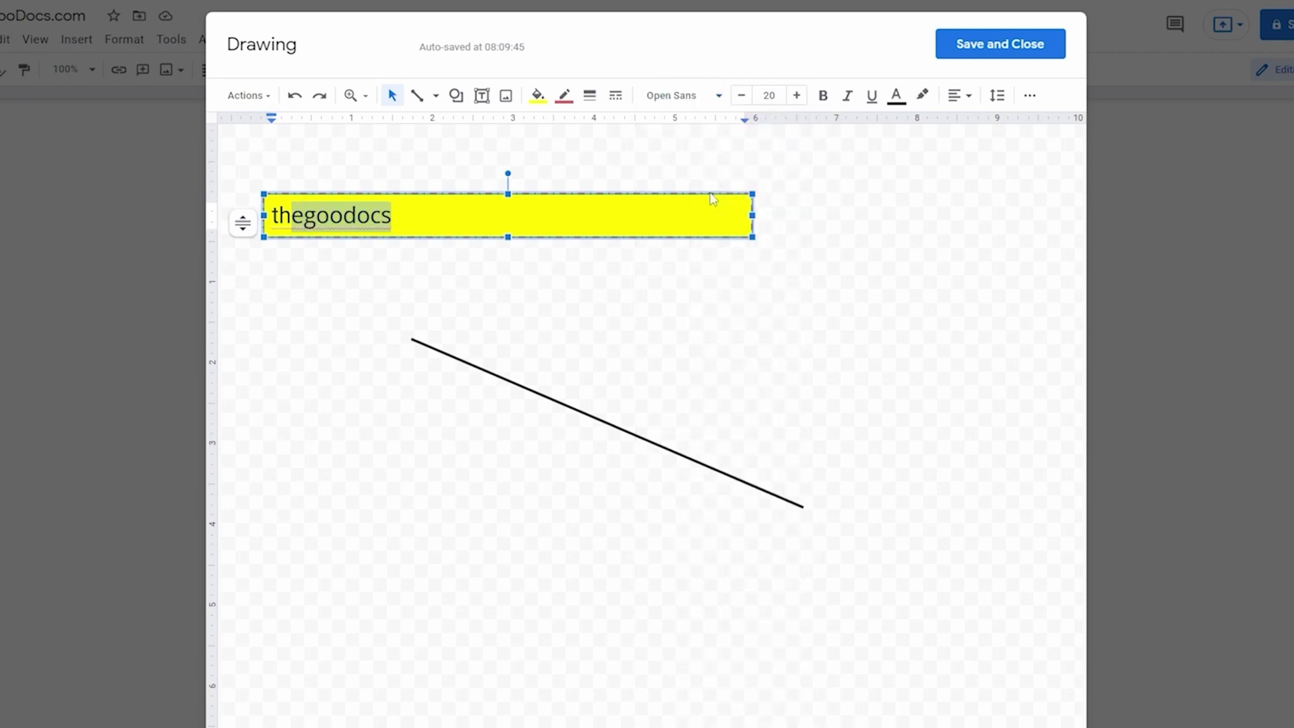
{"action": "left_click", "coordinate": [797, 95]}
{"action": "left_click", "coordinate": [824, 96]}
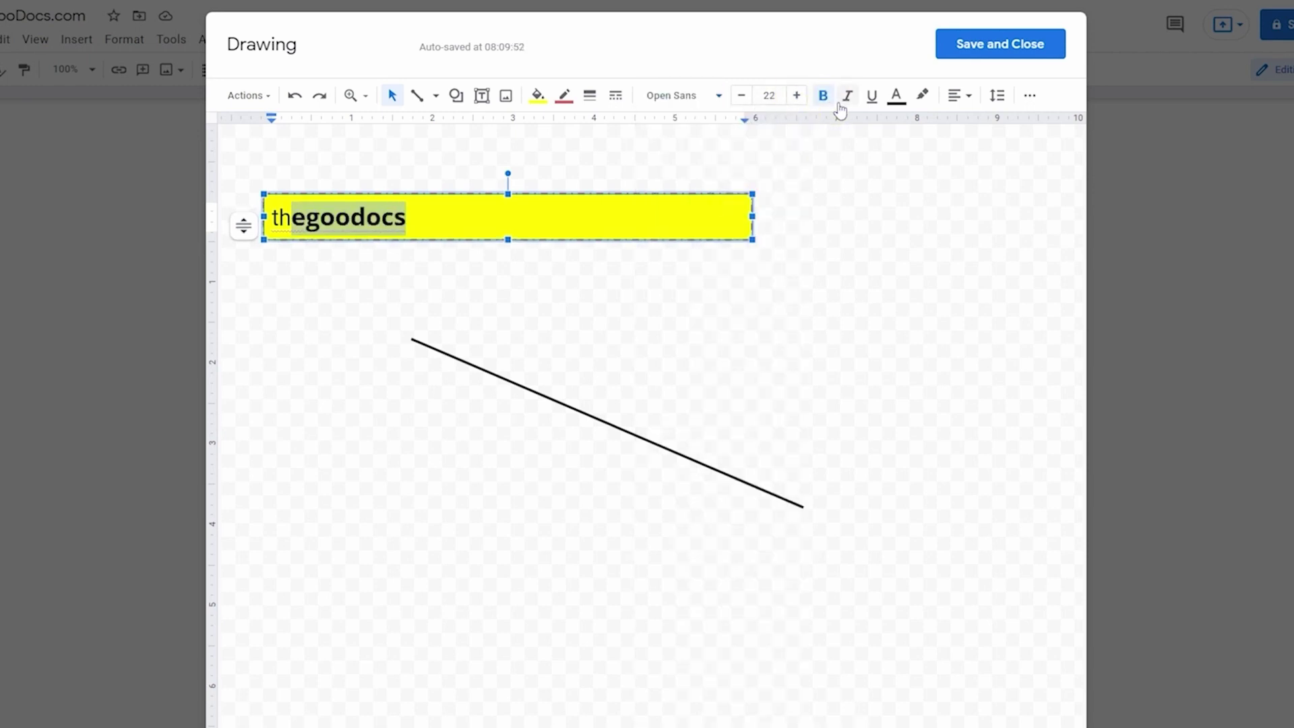
{"action": "left_click", "coordinate": [871, 96]}
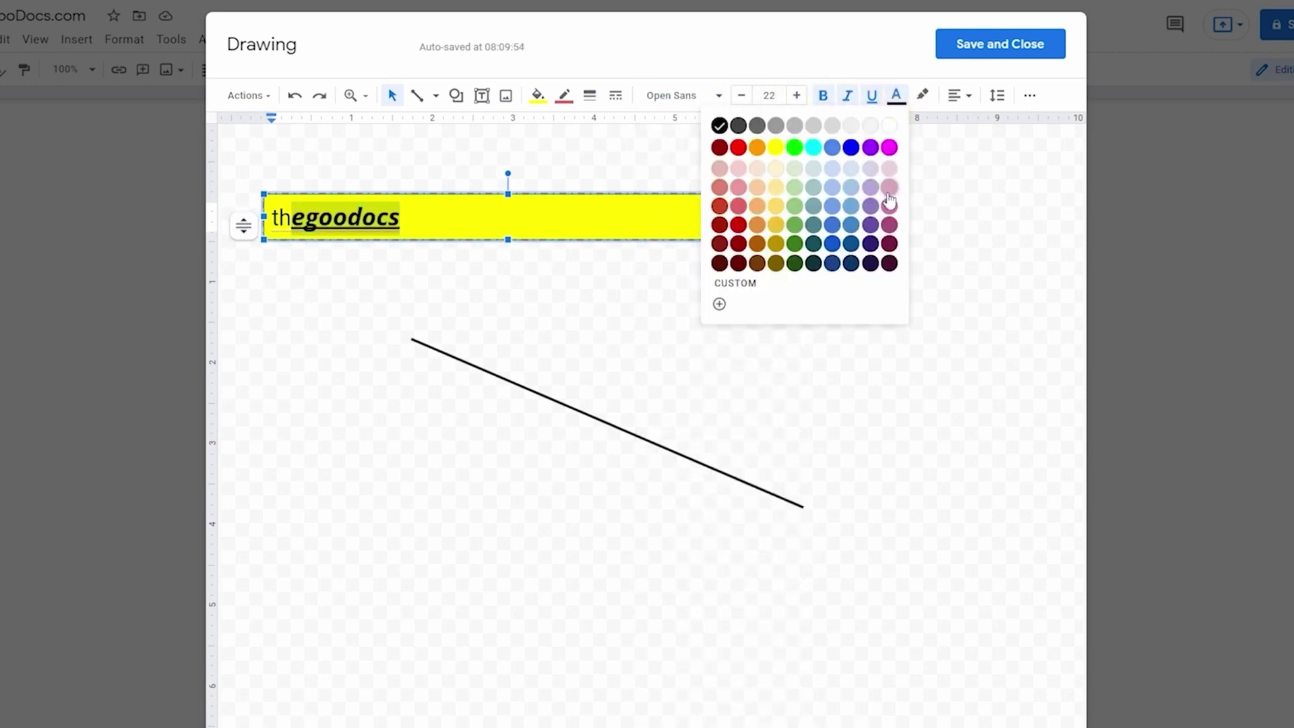
{"action": "left_click", "coordinate": [890, 186]}
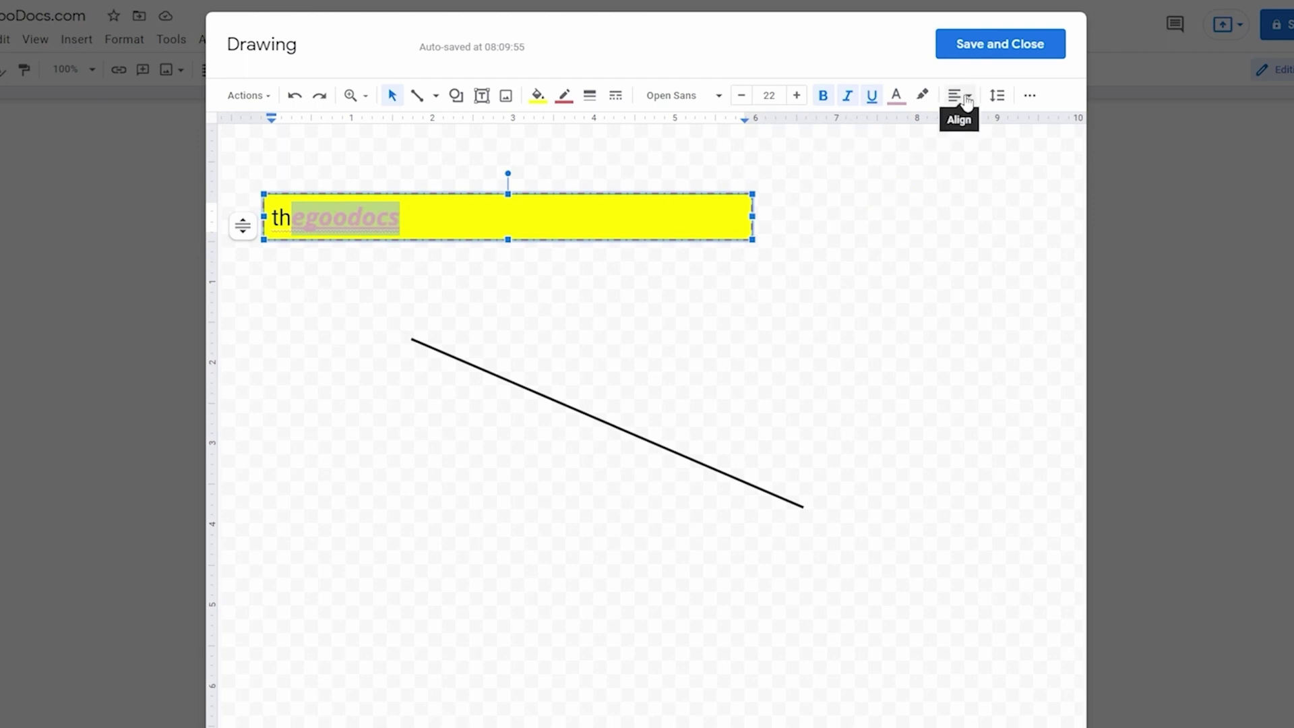
{"action": "left_click", "coordinate": [1030, 95]}
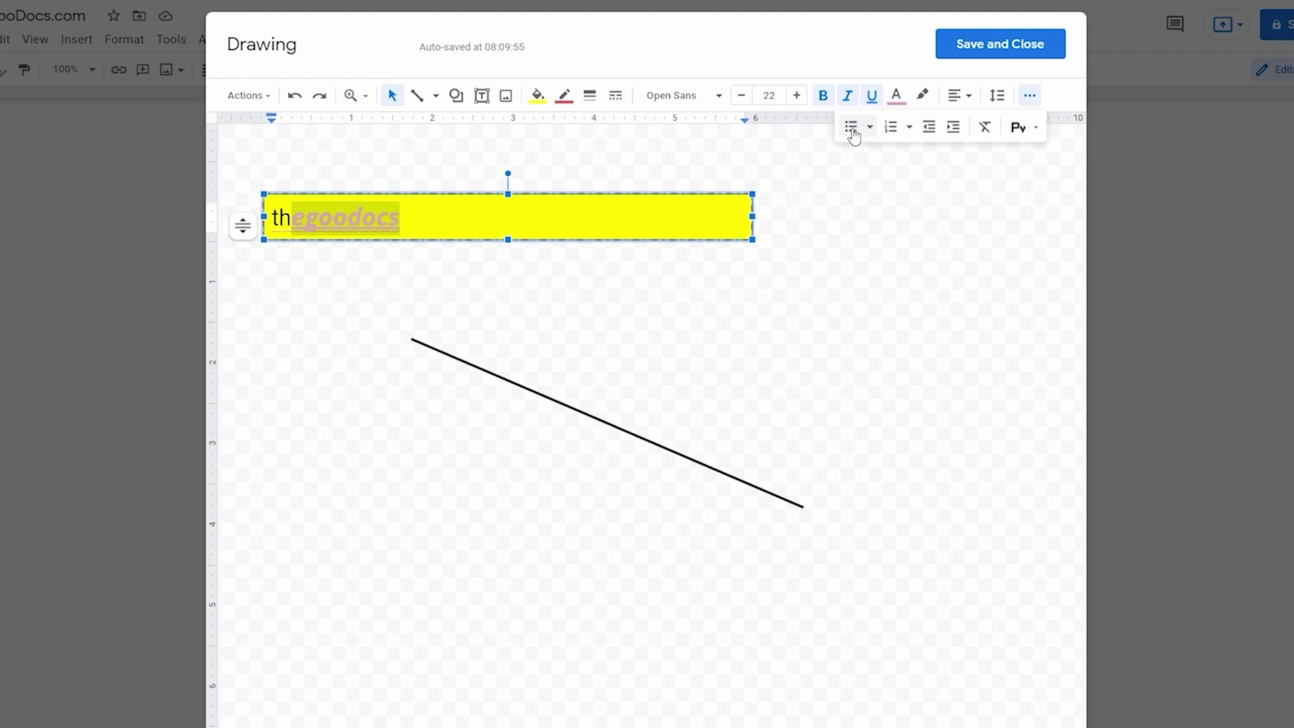